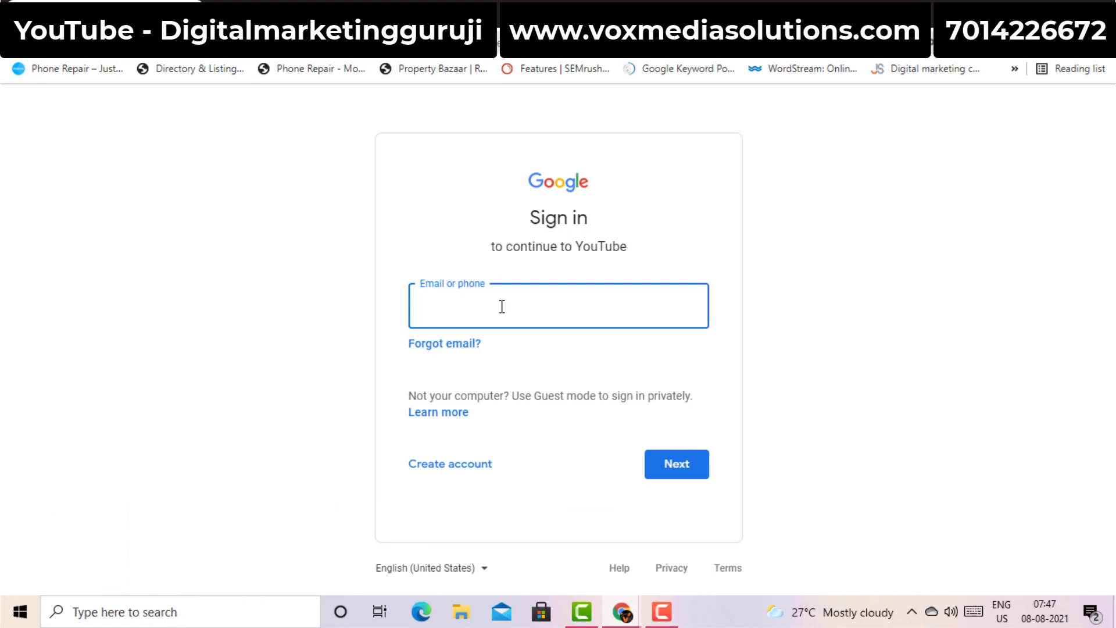
Paste the account e-mail address, continue, and enter the account password to sign in
{"action": "key", "text": "ctrl+v"}
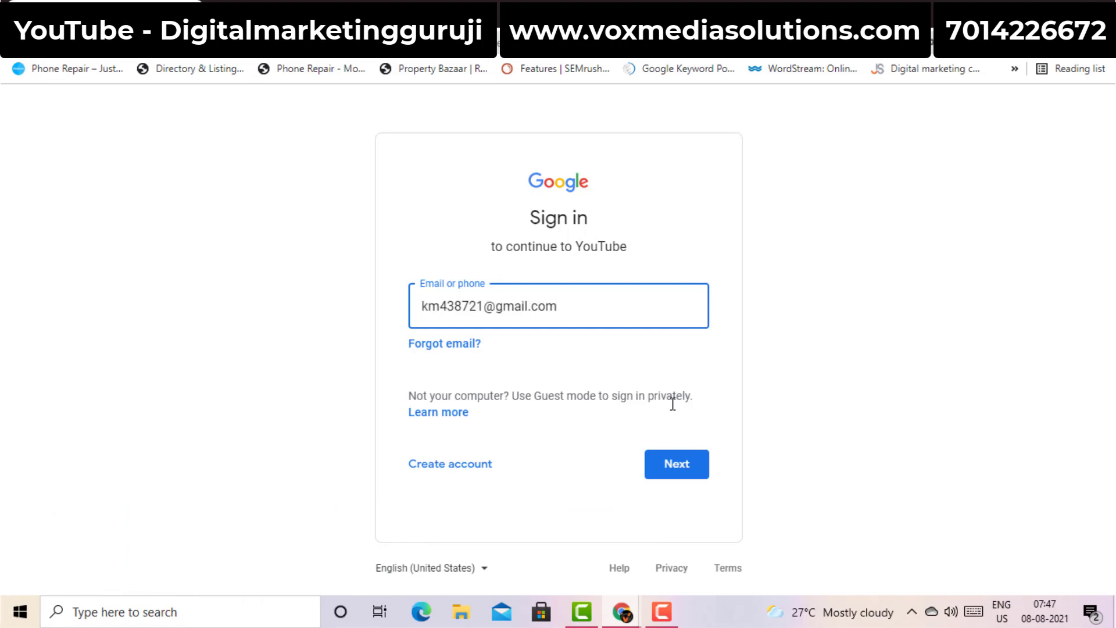
{"action": "left_click", "coordinate": [687, 465]}
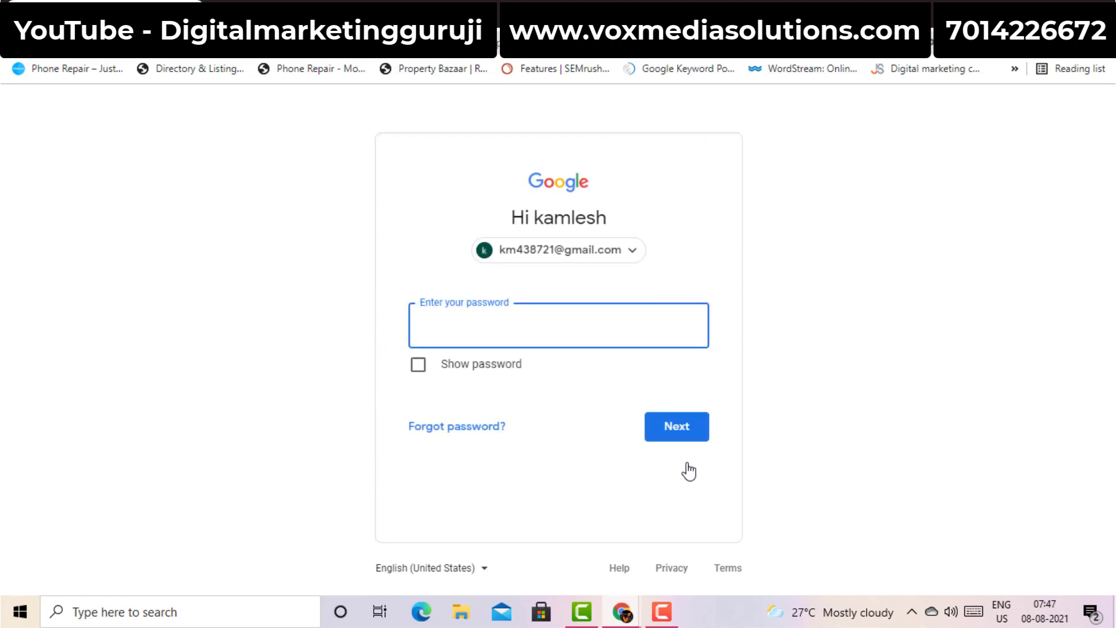
{"action": "type", "text": "••••••"}
{"action": "key", "text": "Return"}
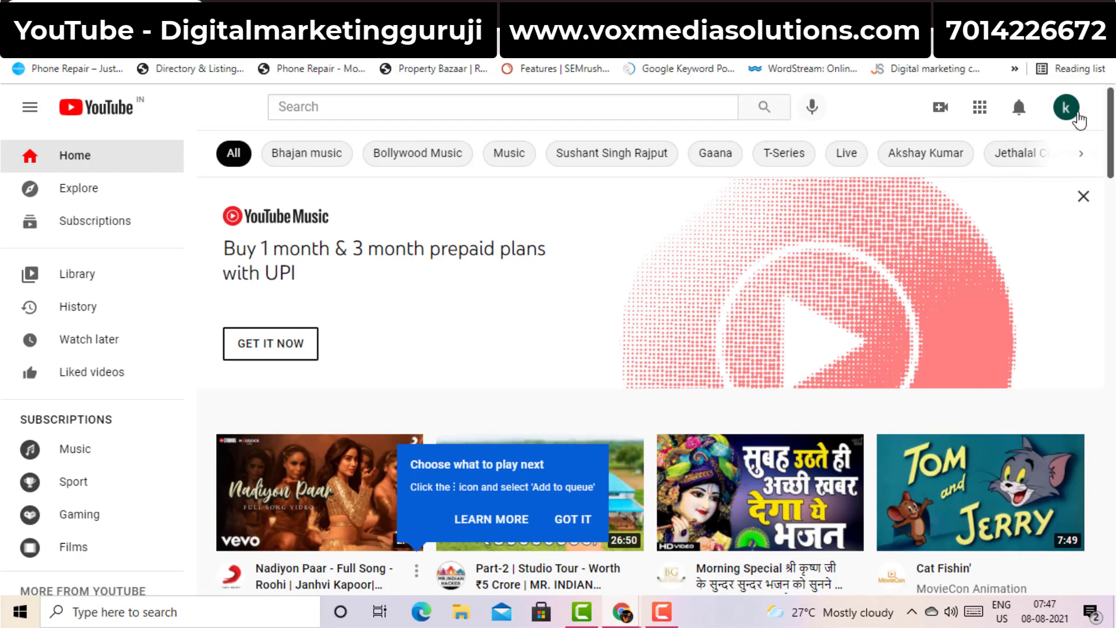
Create a new channel named abccd, replacing the prefilled account name
{"action": "left_click", "coordinate": [1079, 120]}
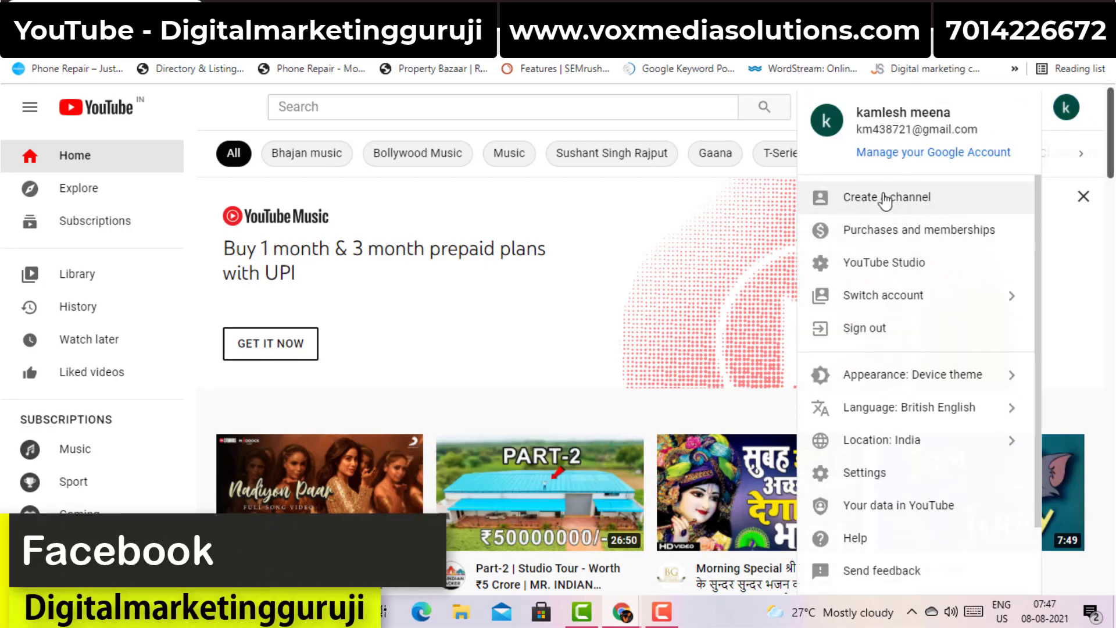
{"action": "left_click", "coordinate": [887, 200]}
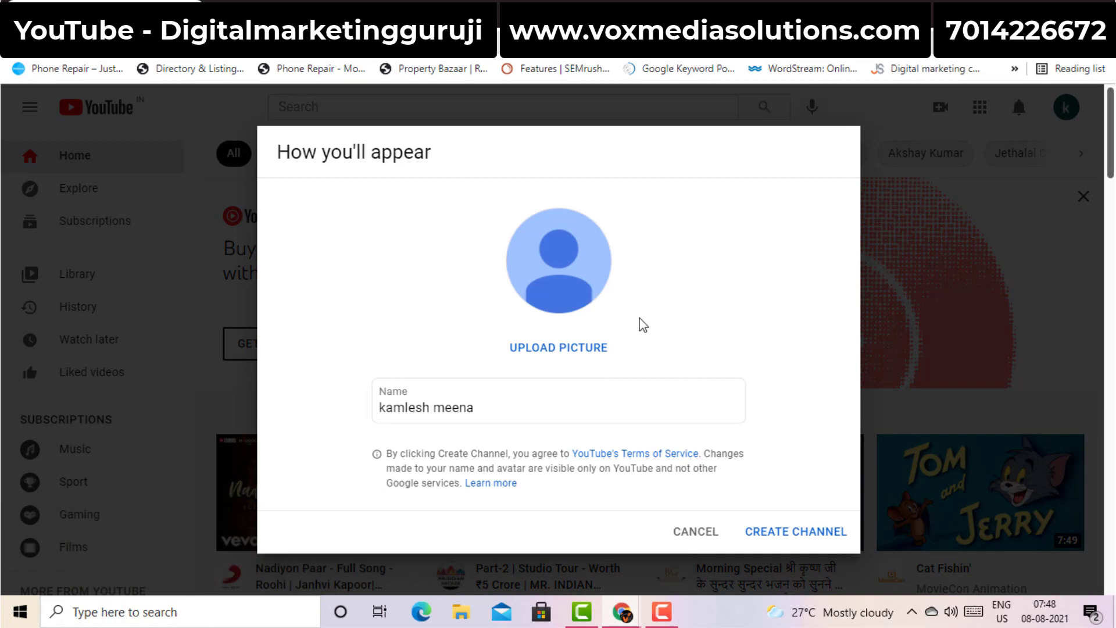
{"action": "left_click", "coordinate": [443, 409]}
{"action": "key", "text": "ctrl+a"}
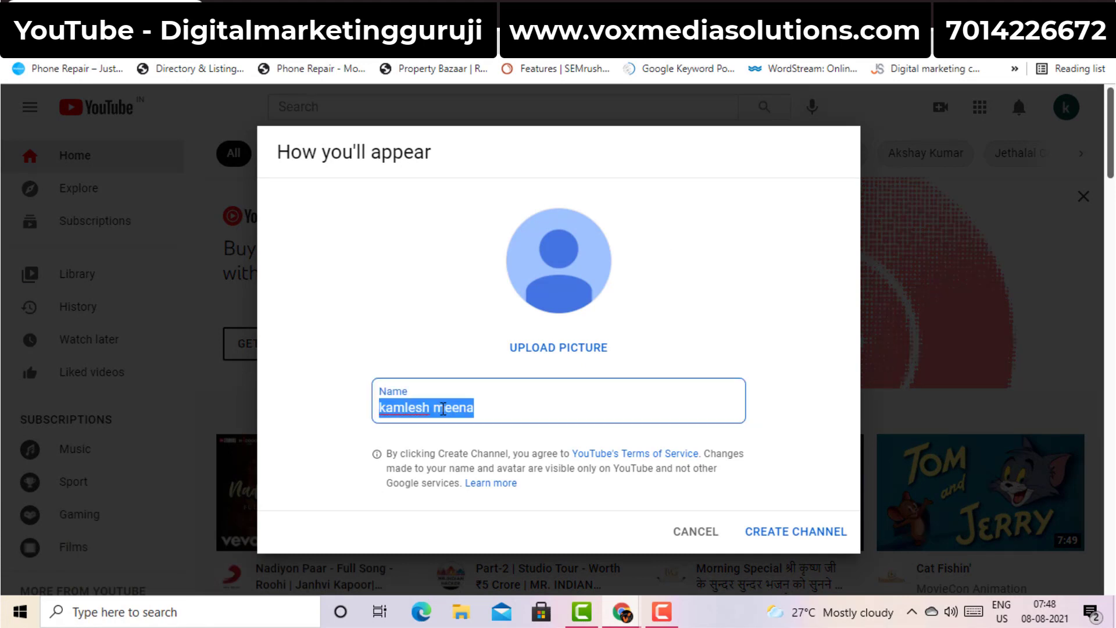
{"action": "key", "text": "BackSpace"}
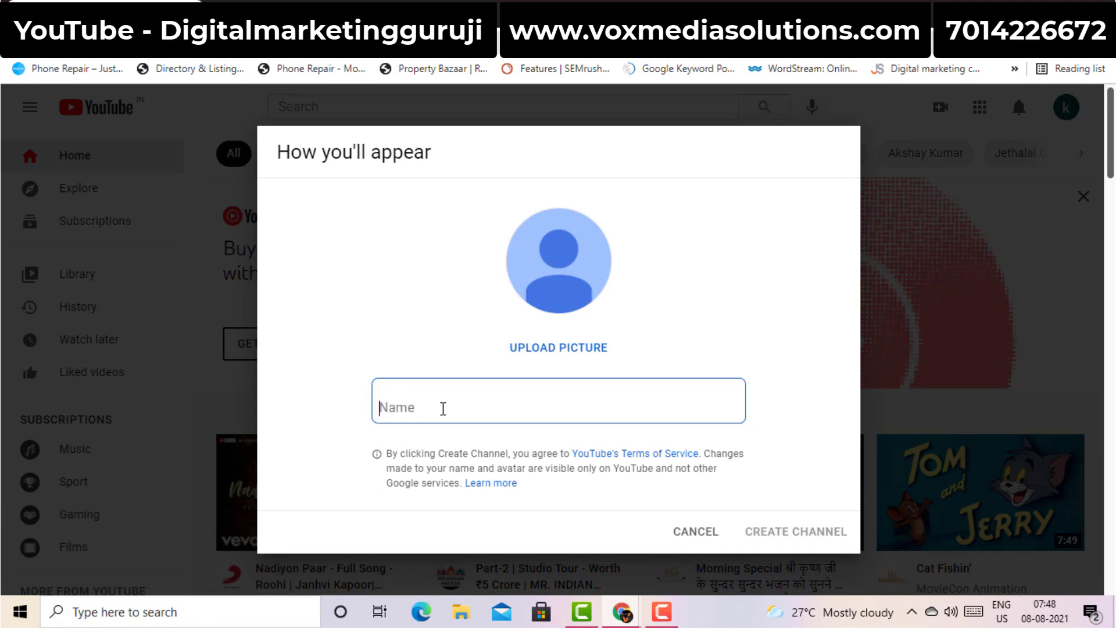
{"action": "type", "text": "abc"}
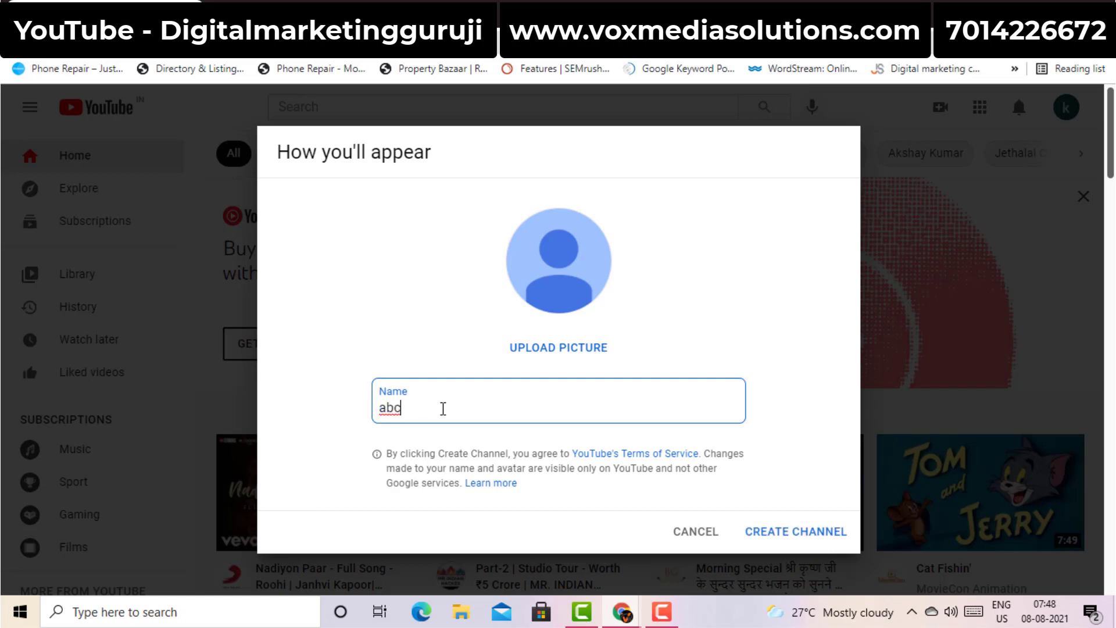
{"action": "type", "text": "cd"}
{"action": "left_click", "coordinate": [803, 538]}
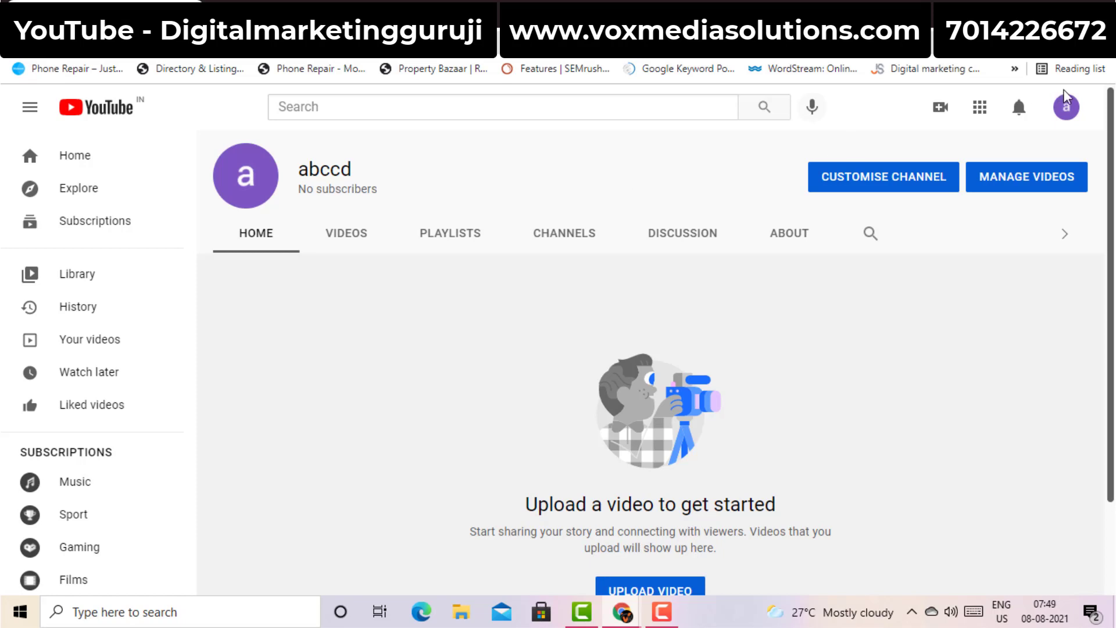
Go to YouTube Studio from the avatar menu, dismiss the welcome message, and open Settings
{"action": "left_click", "coordinate": [1069, 112]}
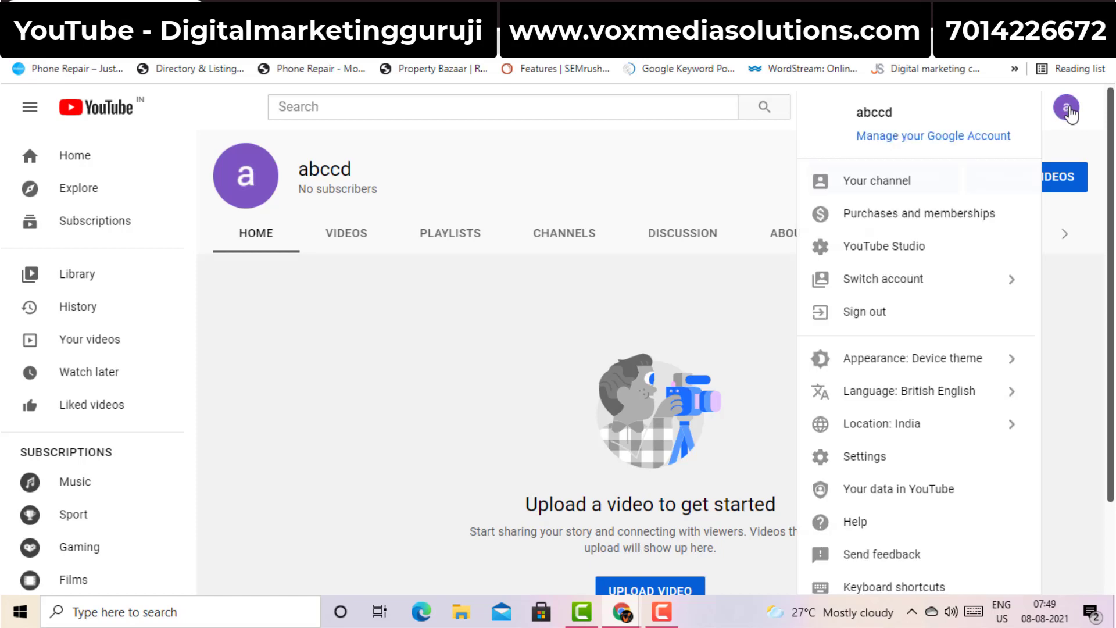
{"action": "left_click", "coordinate": [874, 254]}
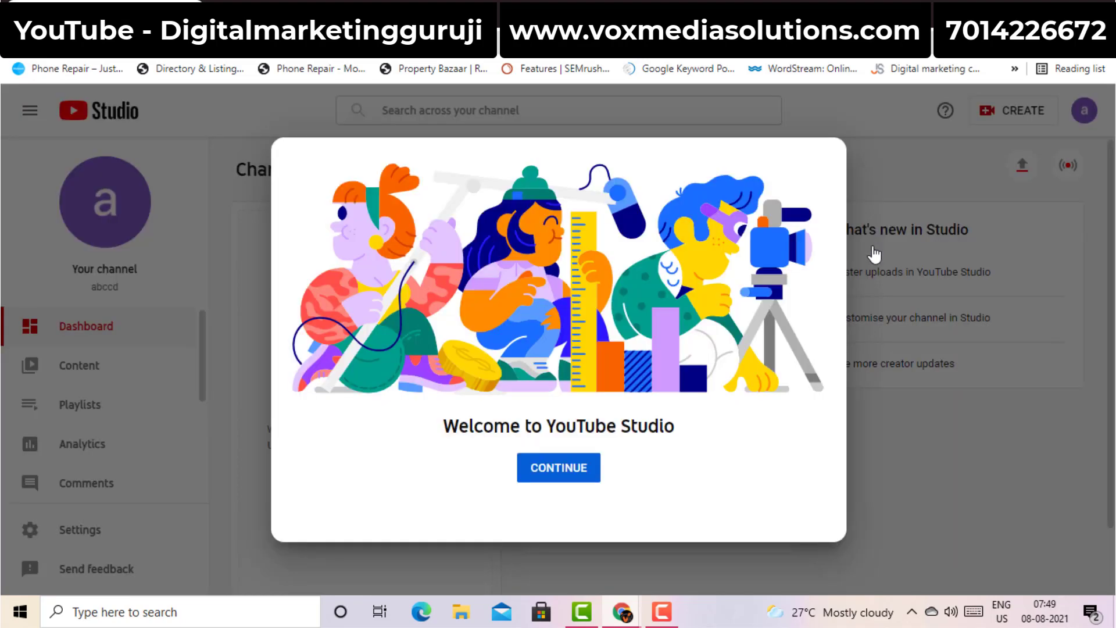
{"action": "left_click", "coordinate": [917, 156]}
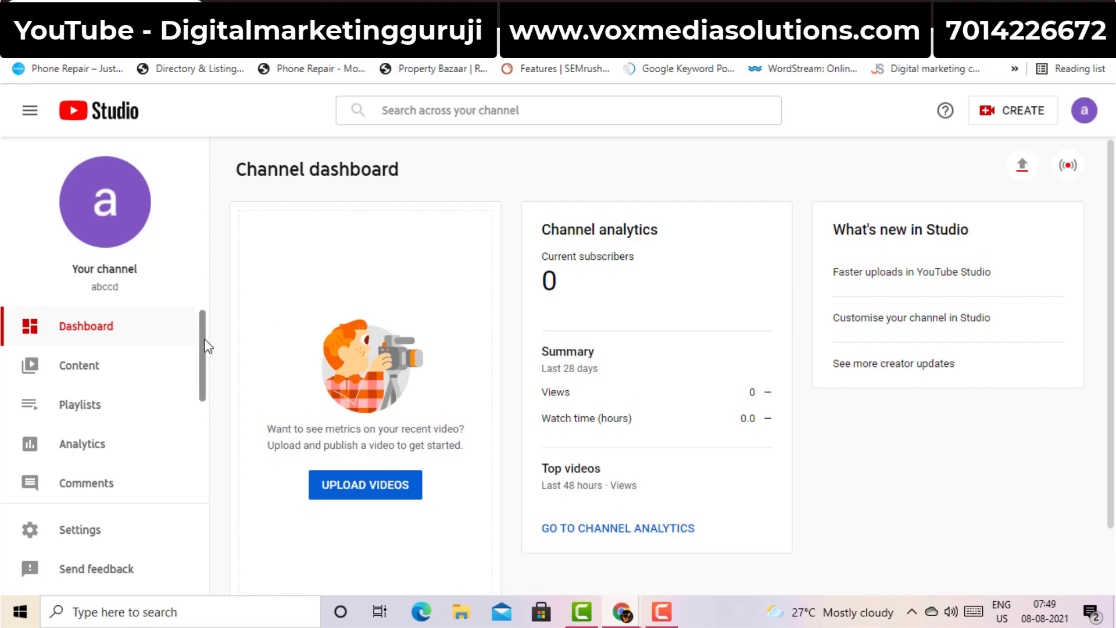
{"action": "left_click_drag", "start_coordinate": [204, 372], "coordinate": [198, 425]}
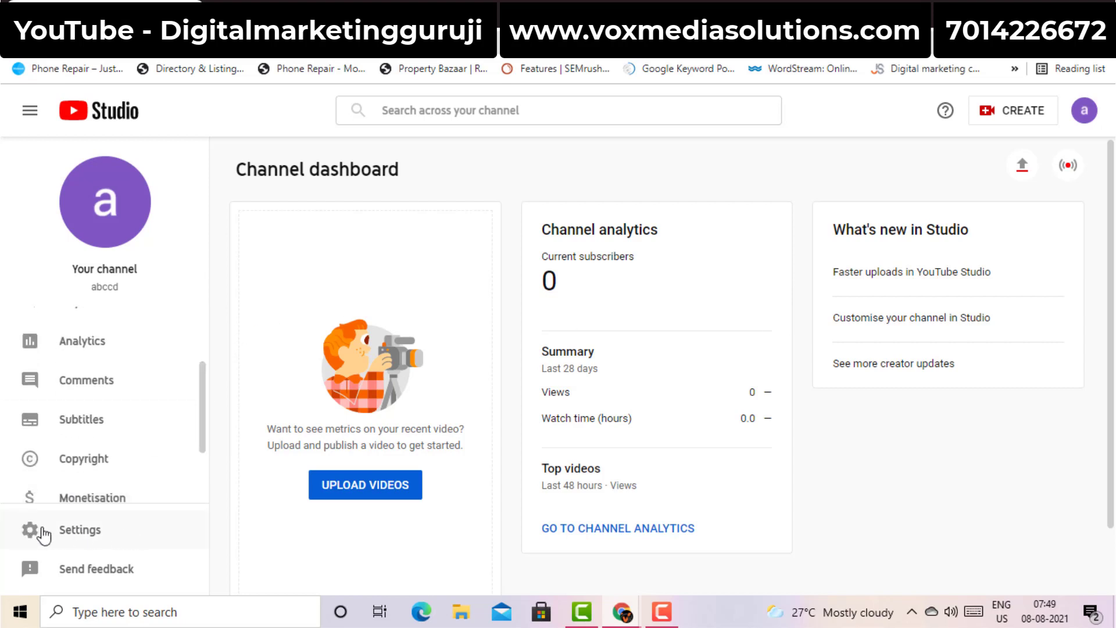
{"action": "left_click", "coordinate": [107, 530]}
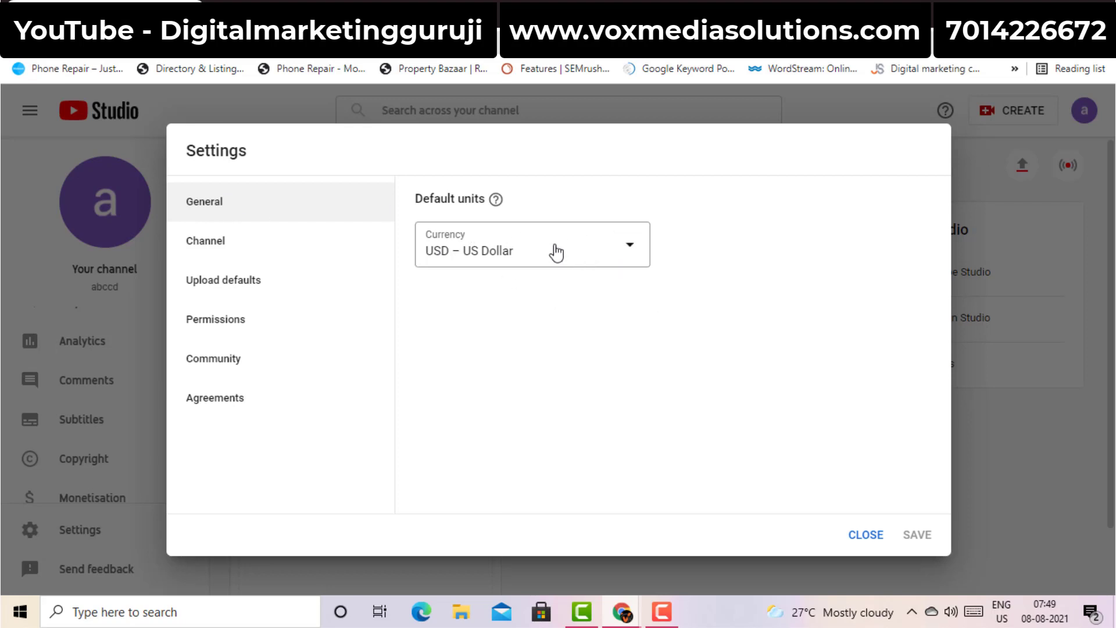
Keep the USD – US Dollar currency and set the channel's country of residence to India
{"action": "left_click", "coordinate": [593, 249]}
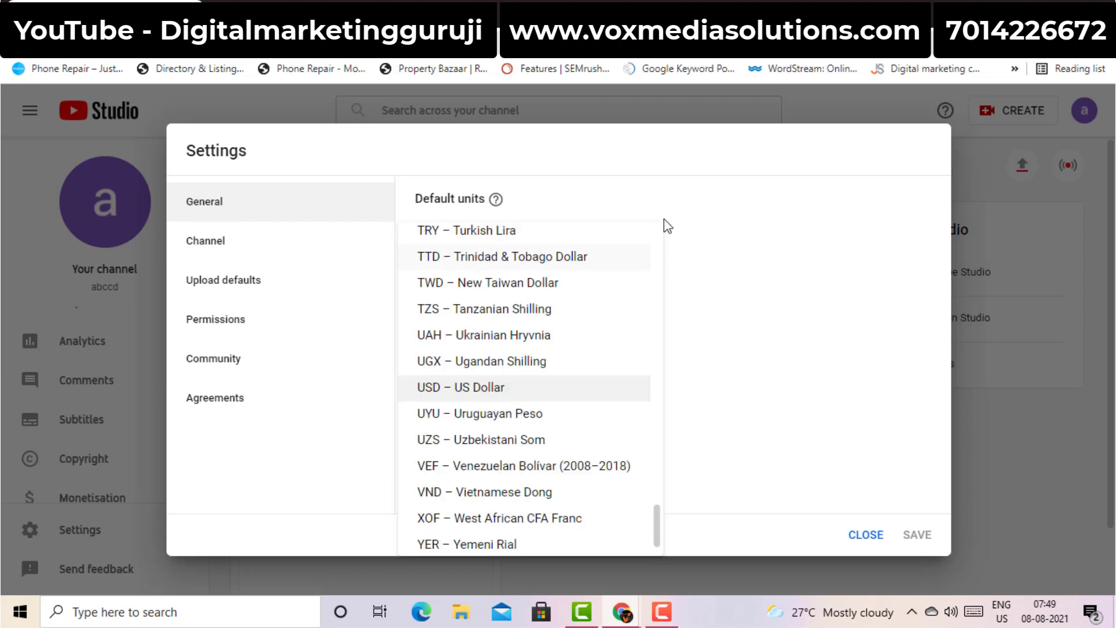
{"action": "left_click", "coordinate": [705, 226]}
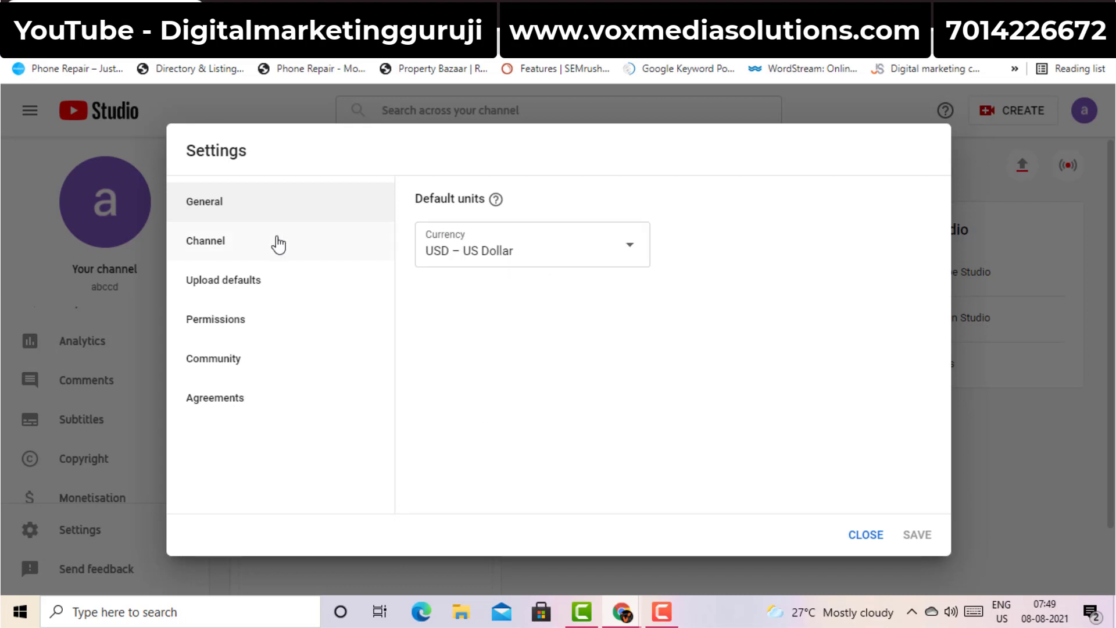
{"action": "left_click", "coordinate": [279, 245]}
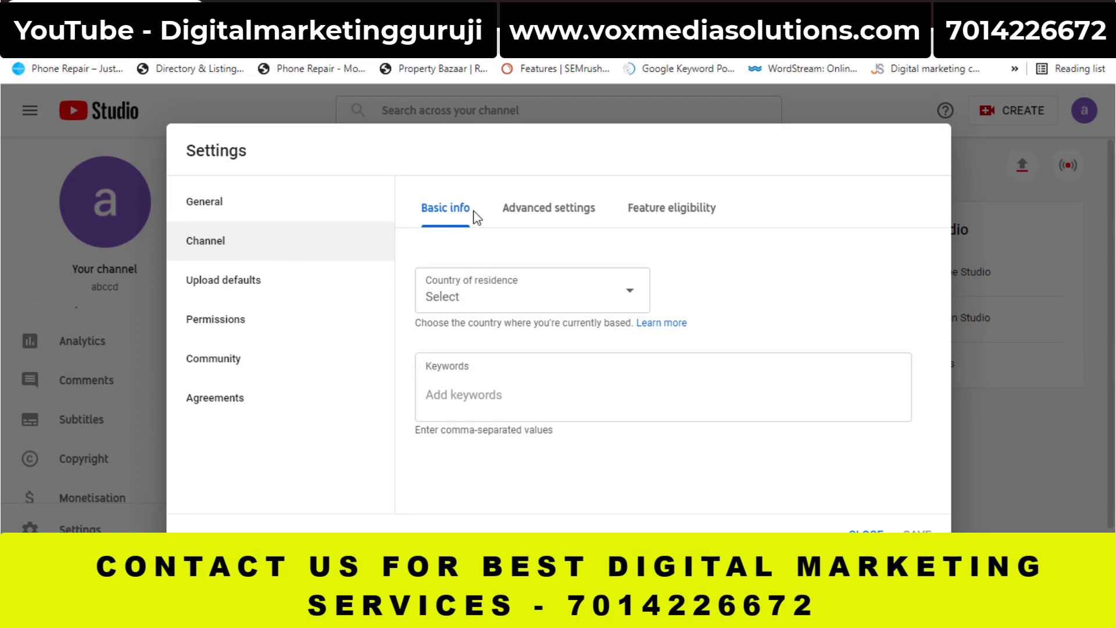
{"action": "left_click", "coordinate": [544, 300]}
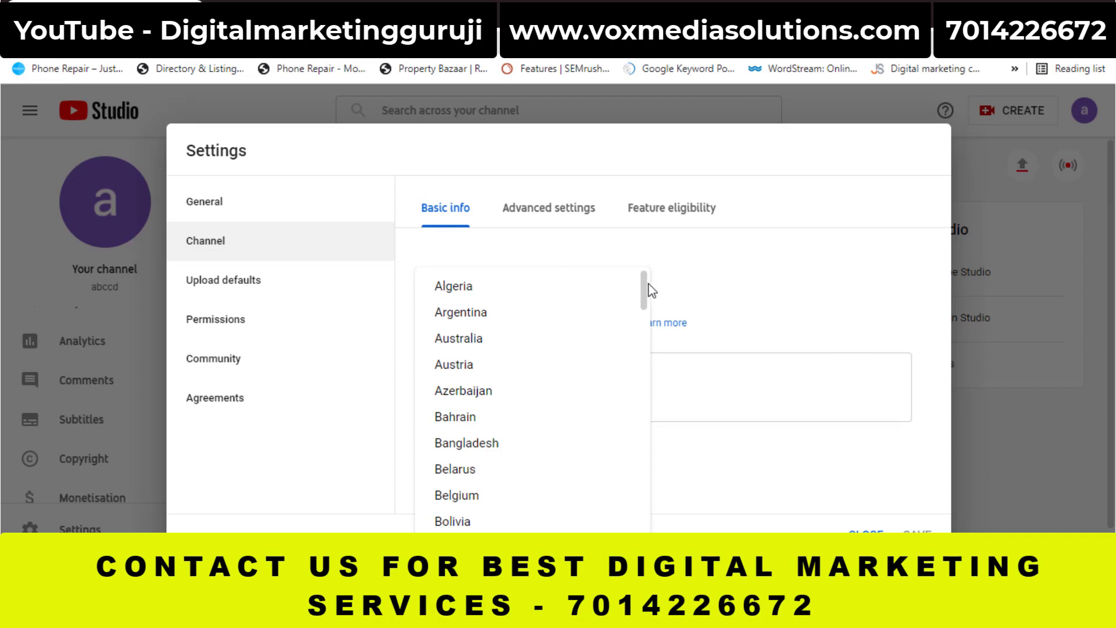
{"action": "left_click_drag", "start_coordinate": [644, 290], "coordinate": [647, 388]}
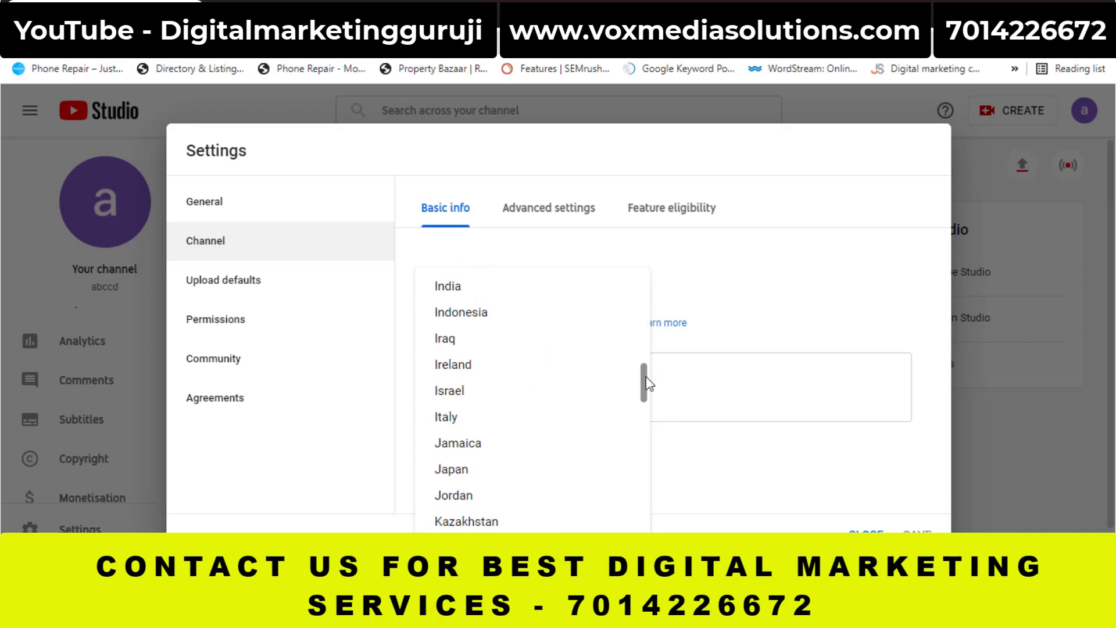
{"action": "left_click", "coordinate": [487, 299]}
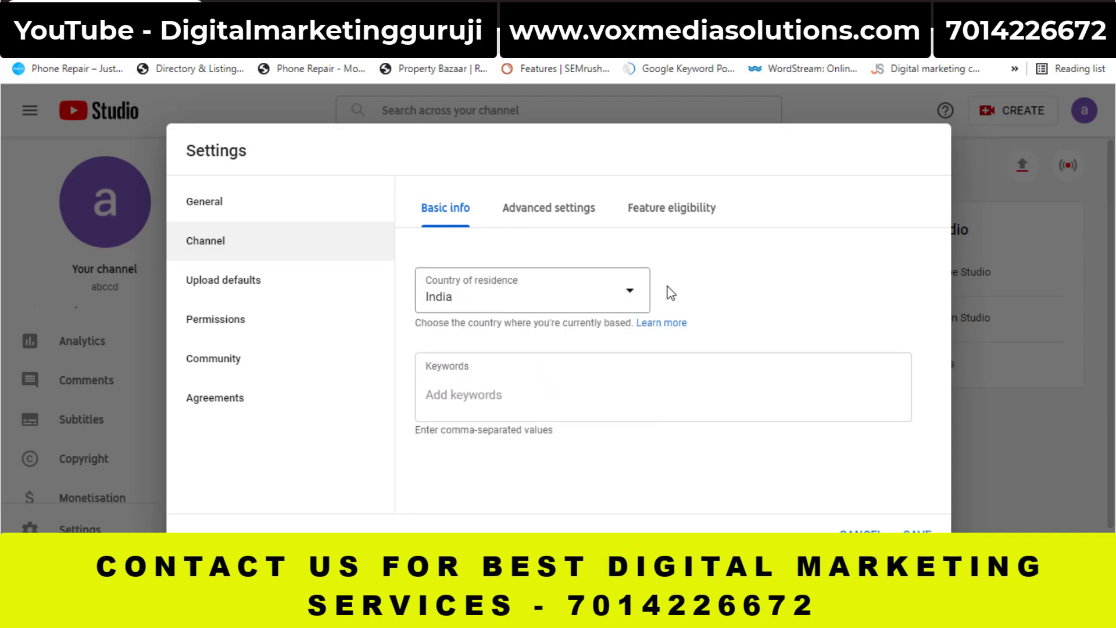
Add 'digital marketing' as a channel keyword
{"action": "left_click", "coordinate": [507, 398]}
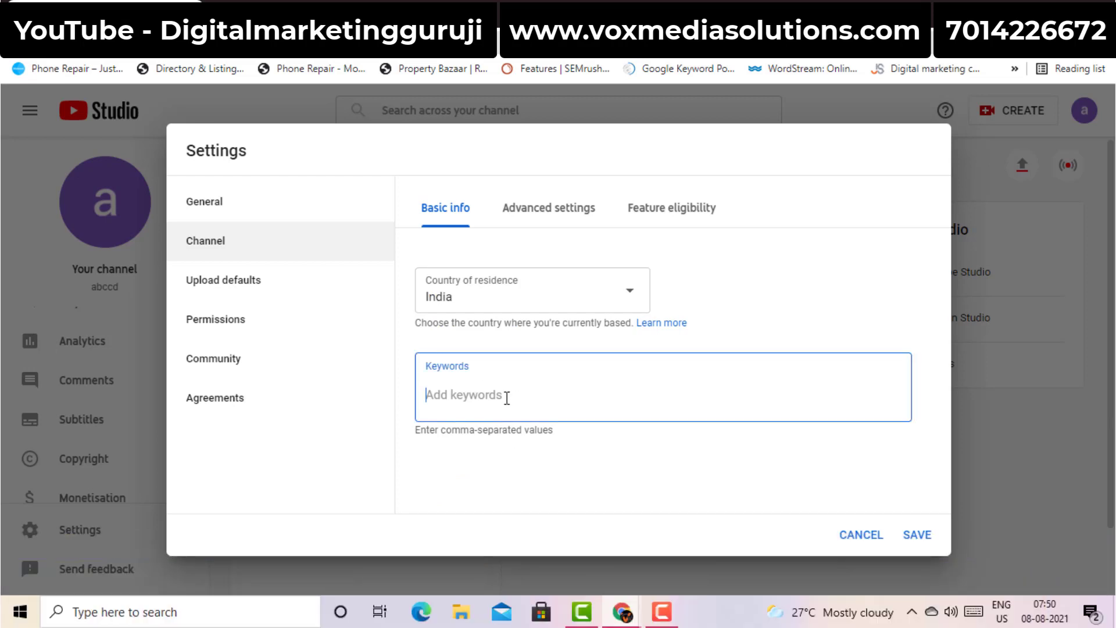
{"action": "type", "text": "digital ma"}
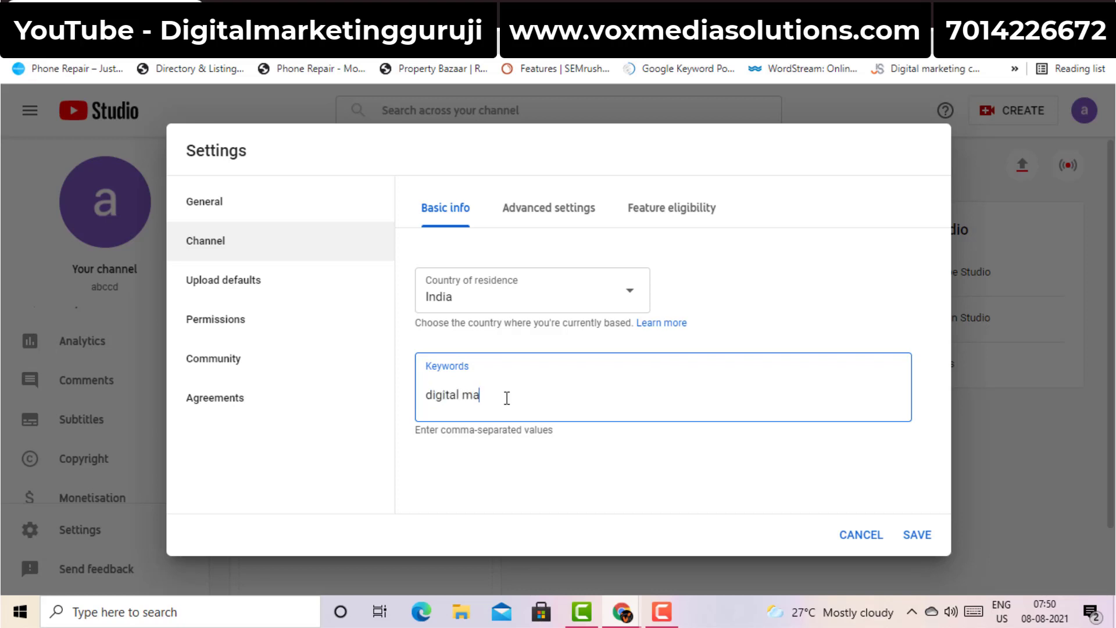
{"action": "type", "text": "rketing"}
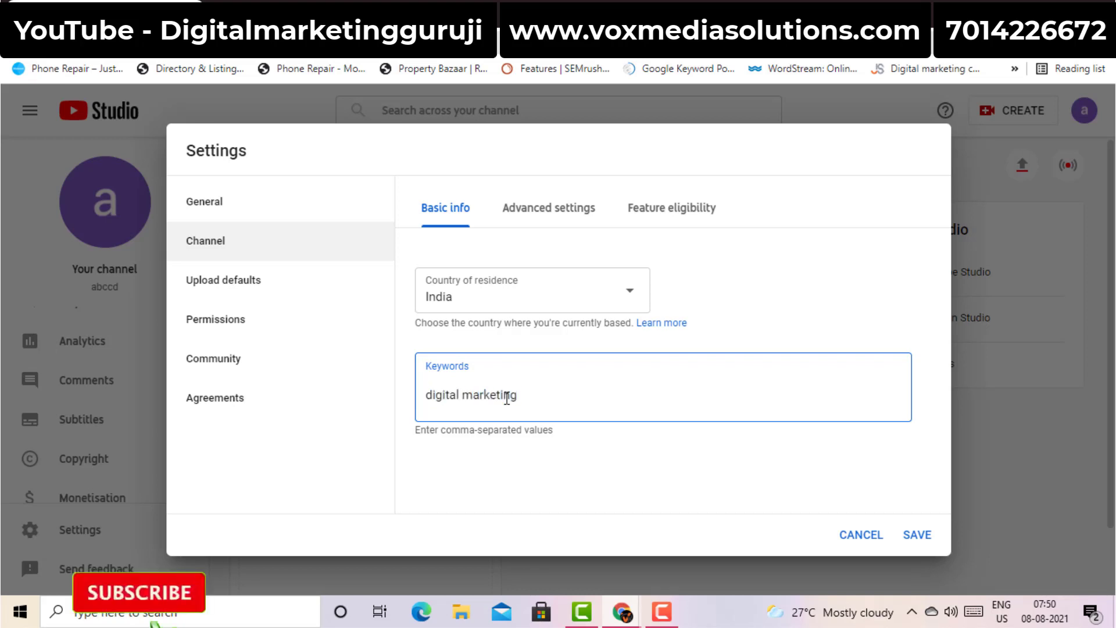
{"action": "key", "text": "Return"}
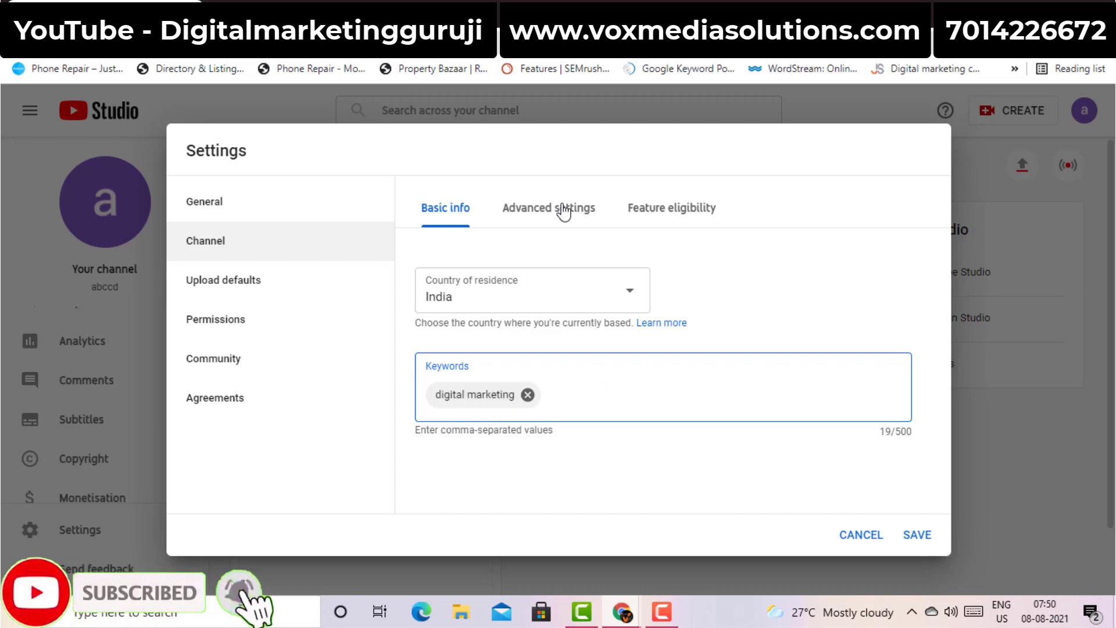
{"action": "left_click", "coordinate": [562, 209]}
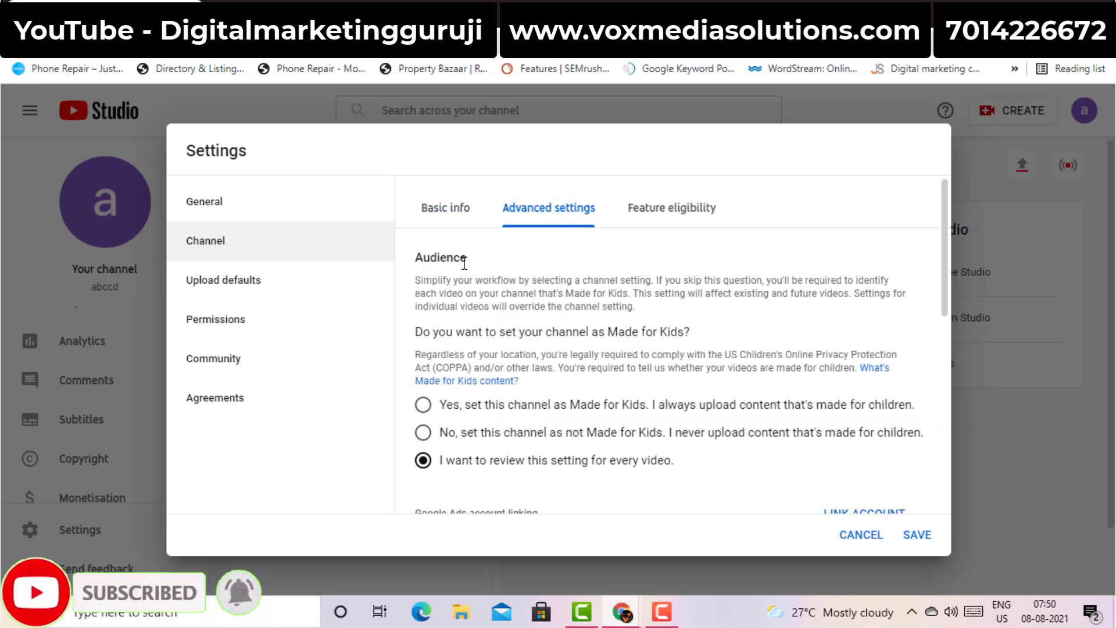
Review the Audience and Subscriber count advanced settings, then view feature eligibility
{"action": "double_click", "coordinate": [445, 259]}
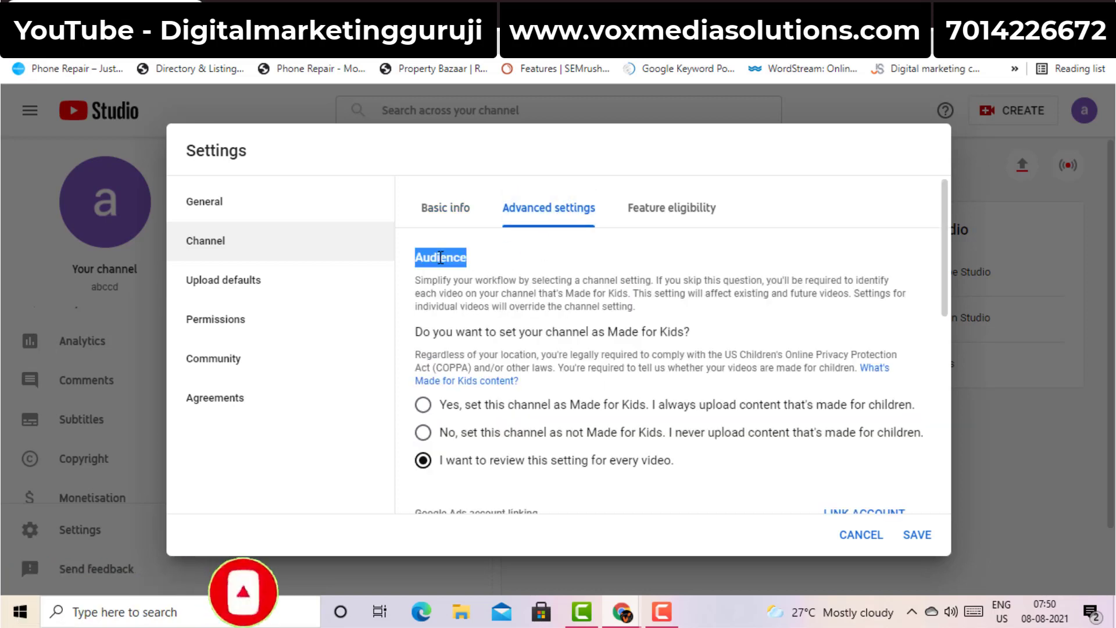
{"action": "scroll", "coordinate": [630, 292], "scroll_direction": "down", "scroll_amount": 2}
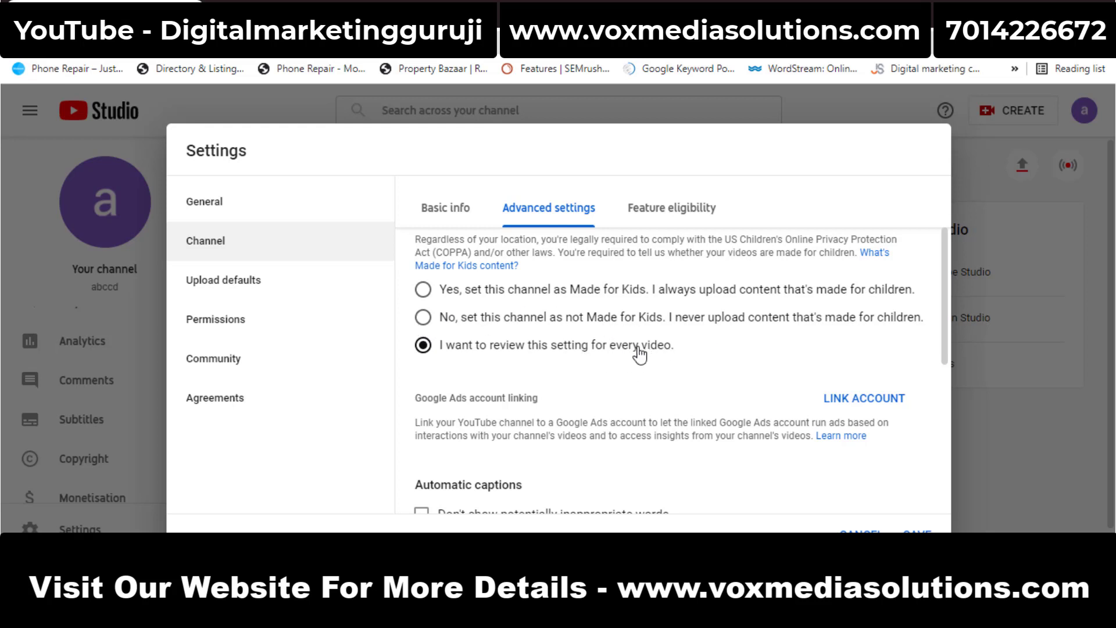
{"action": "scroll", "coordinate": [936, 325], "scroll_direction": "down", "scroll_amount": 4}
{"action": "left_click_drag", "start_coordinate": [939, 363], "coordinate": [943, 439]}
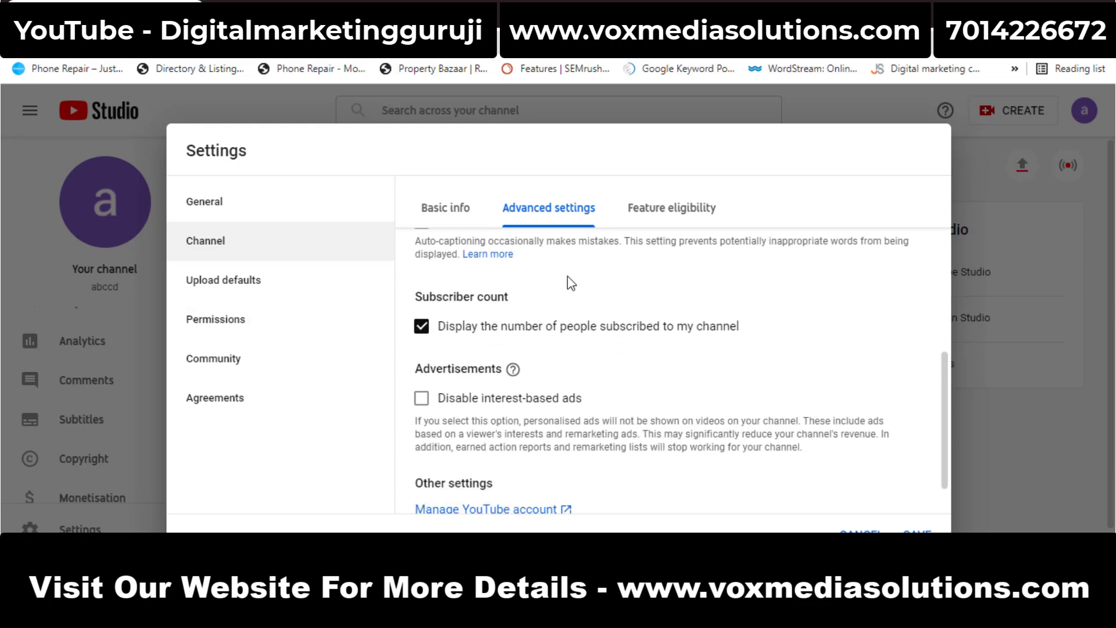
{"action": "triple_click", "coordinate": [443, 299]}
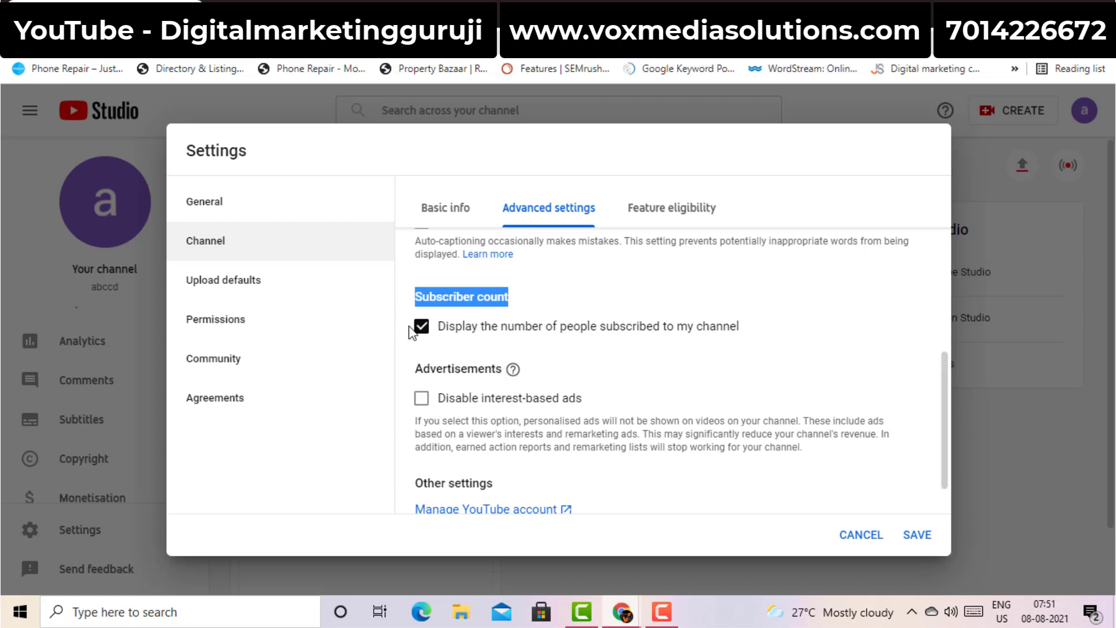
{"action": "scroll", "coordinate": [414, 328], "scroll_direction": "up", "scroll_amount": 2}
{"action": "left_click", "coordinate": [669, 218]}
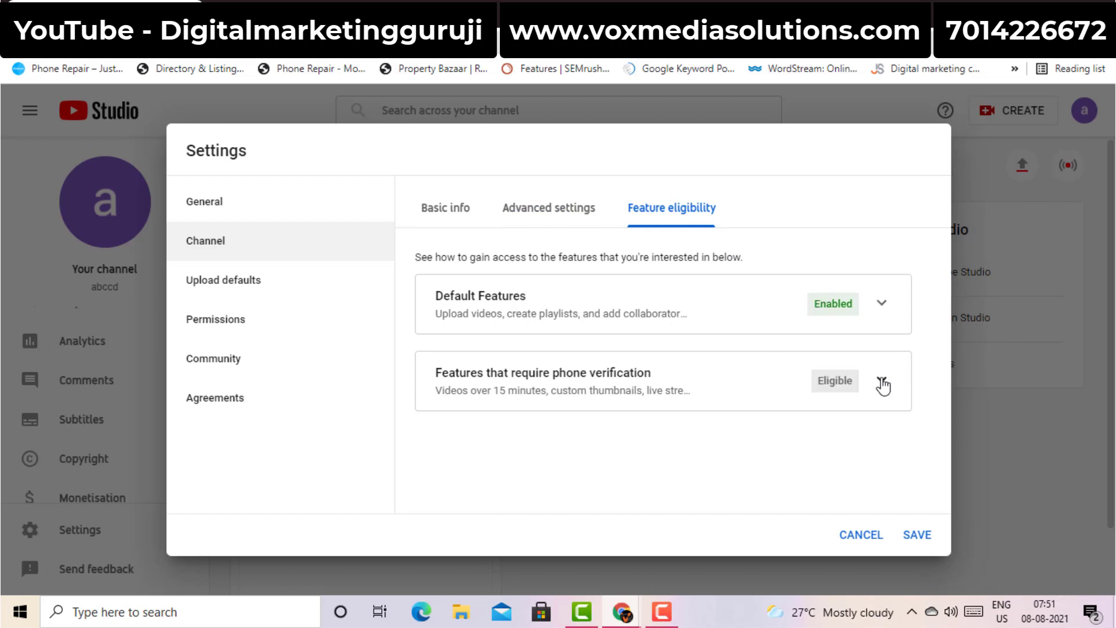
Expand the phone-verification features, then go to the Upload defaults basic info
{"action": "left_click", "coordinate": [883, 384]}
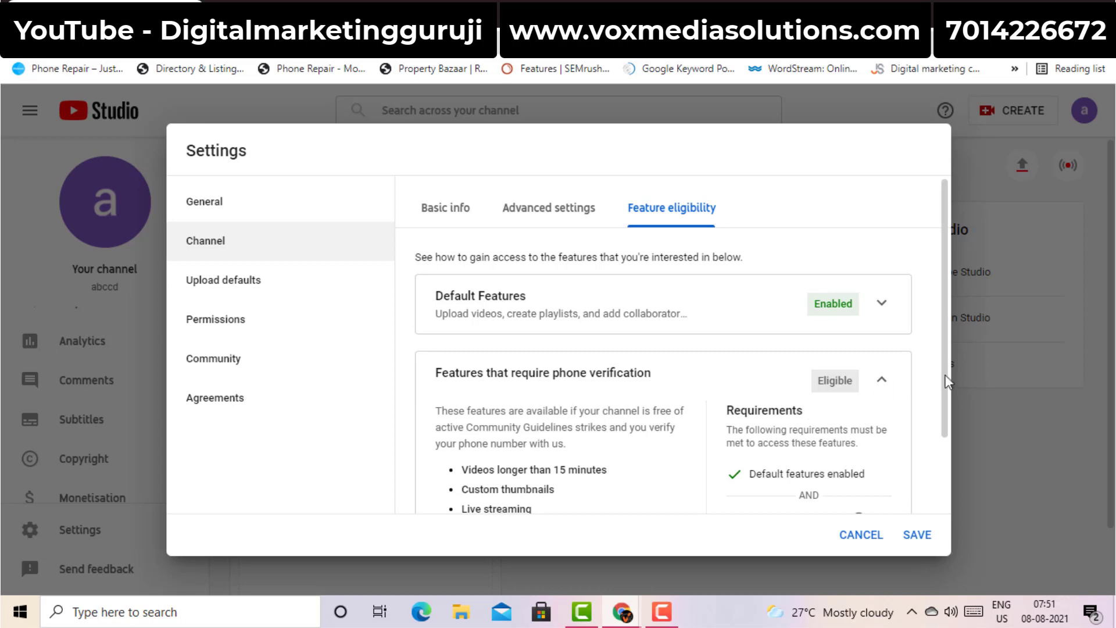
{"action": "scroll", "coordinate": [949, 388], "scroll_direction": "down", "scroll_amount": 3}
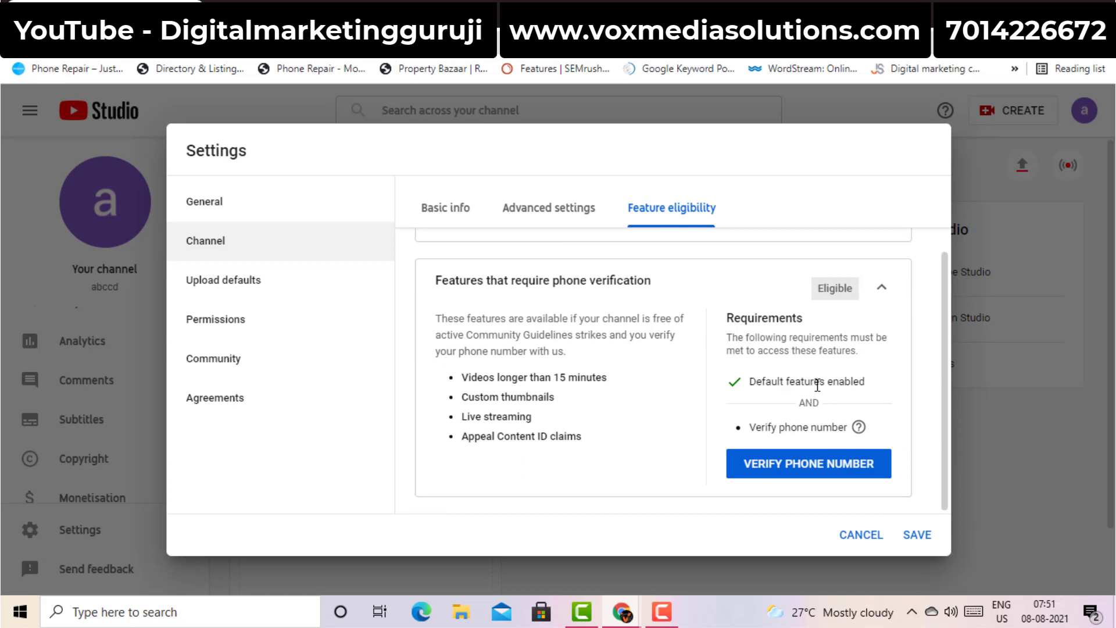
{"action": "left_click", "coordinate": [202, 286]}
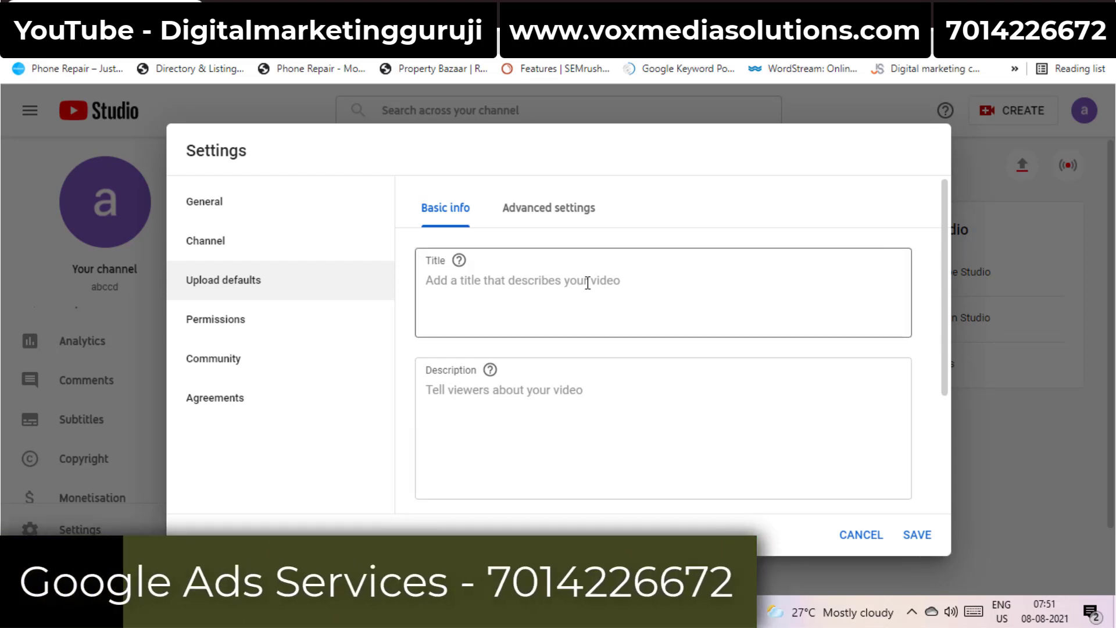
Make new uploads default to Private visibility and move to the advanced upload defaults
{"action": "left_click_drag", "start_coordinate": [943, 260], "coordinate": [947, 378]}
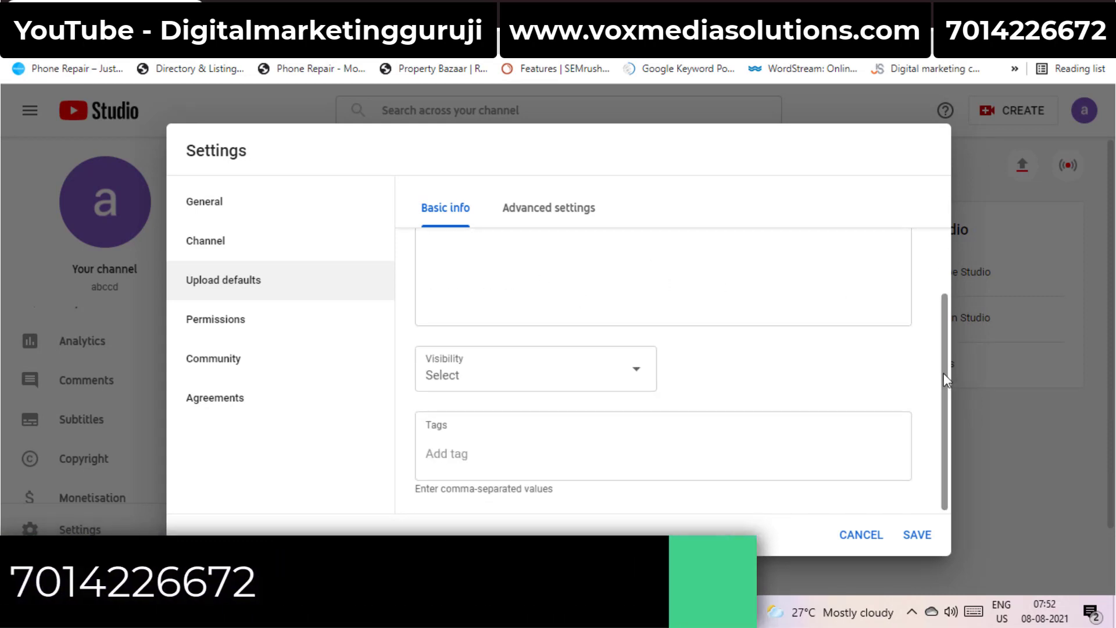
{"action": "left_click_drag", "start_coordinate": [944, 372], "coordinate": [943, 314]}
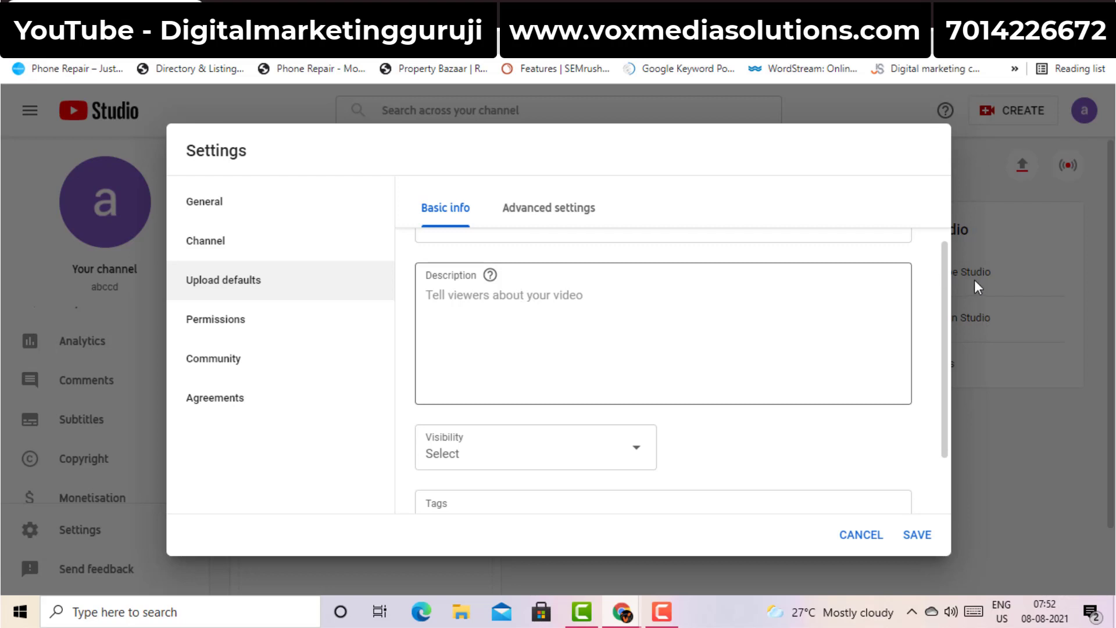
{"action": "scroll", "coordinate": [945, 300], "scroll_direction": "down", "scroll_amount": 1}
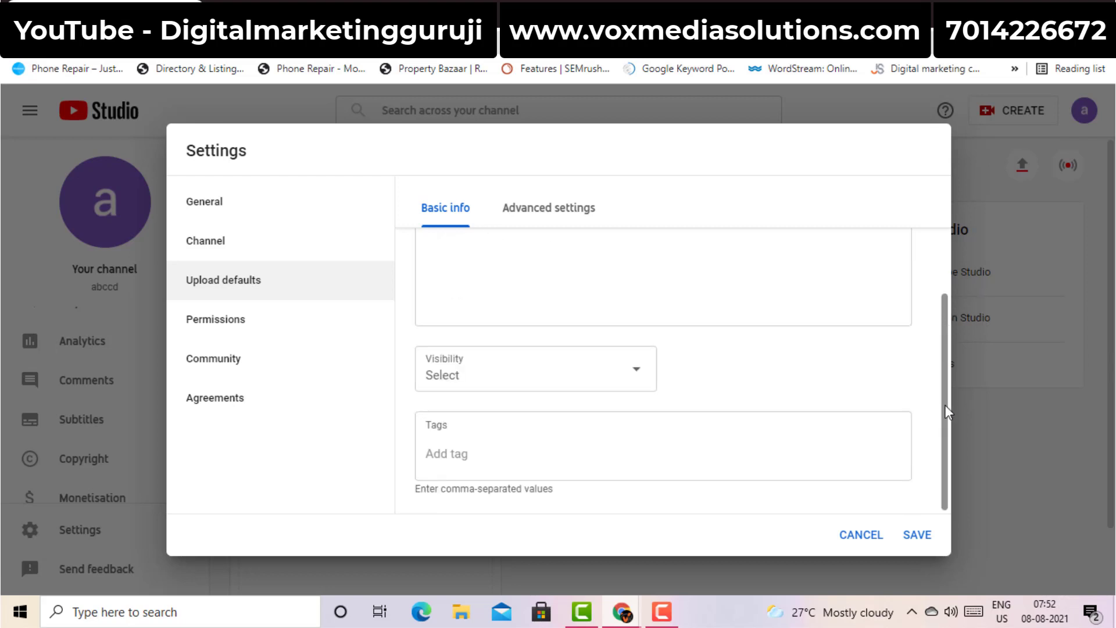
{"action": "left_click", "coordinate": [571, 377]}
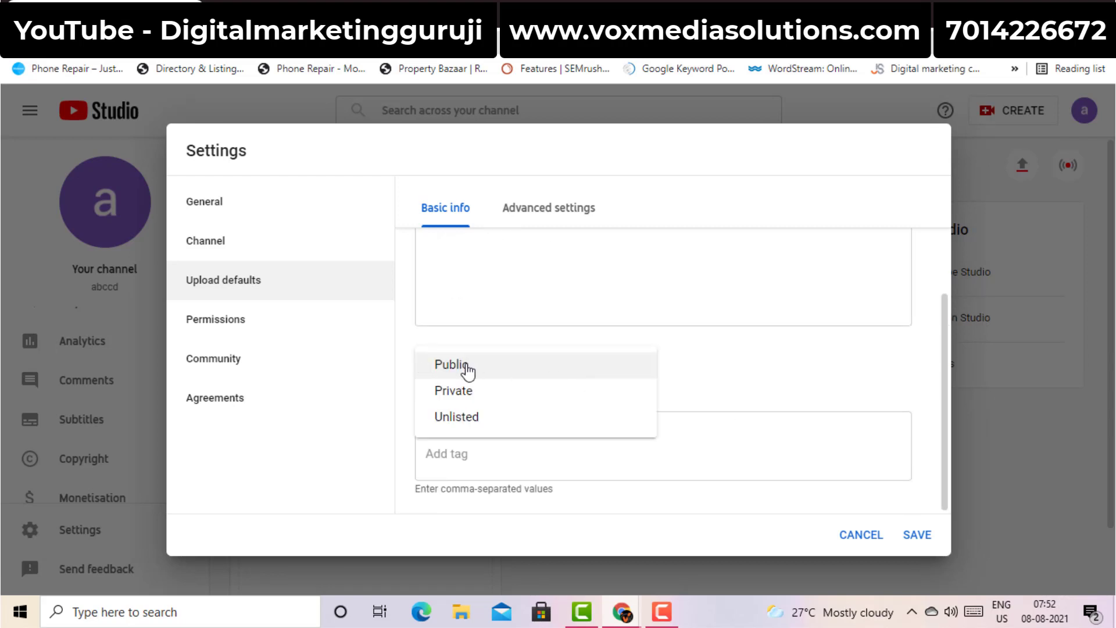
{"action": "left_click", "coordinate": [459, 391]}
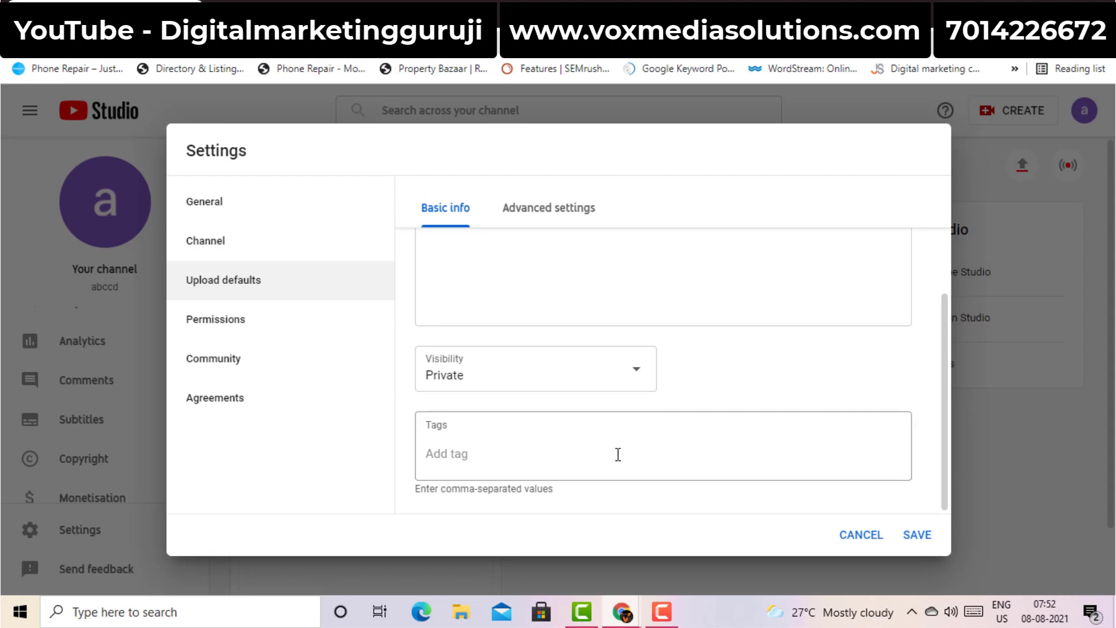
{"action": "left_click", "coordinate": [533, 461]}
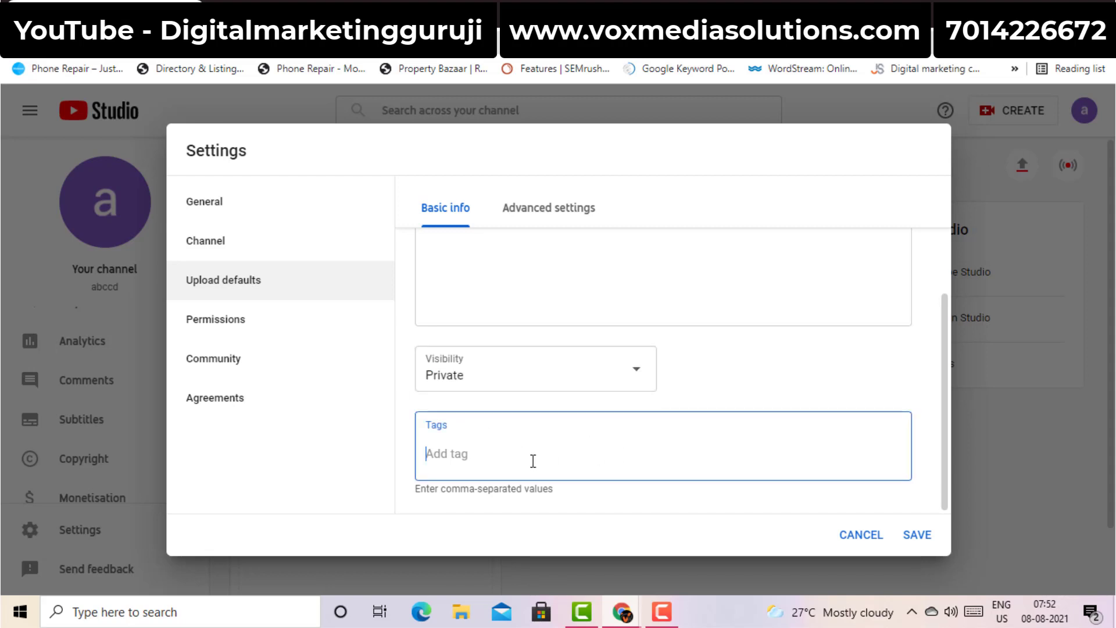
{"action": "left_click", "coordinate": [575, 211]}
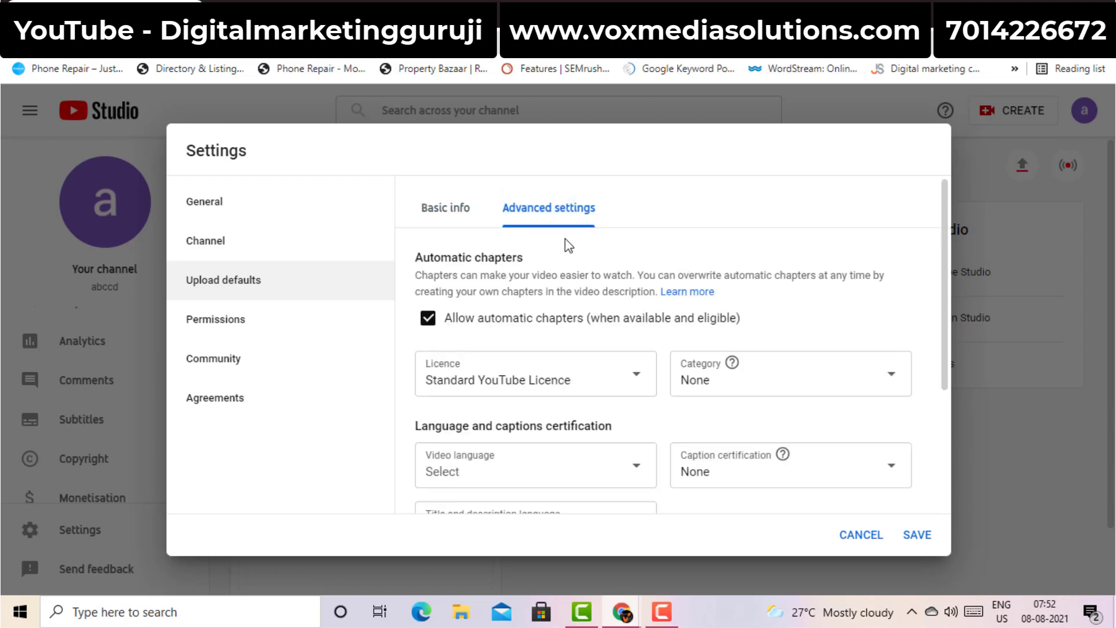
Keep Standard YouTube Licence and default uploads to How-to and style category and Hindi language
{"action": "left_click", "coordinate": [534, 378]}
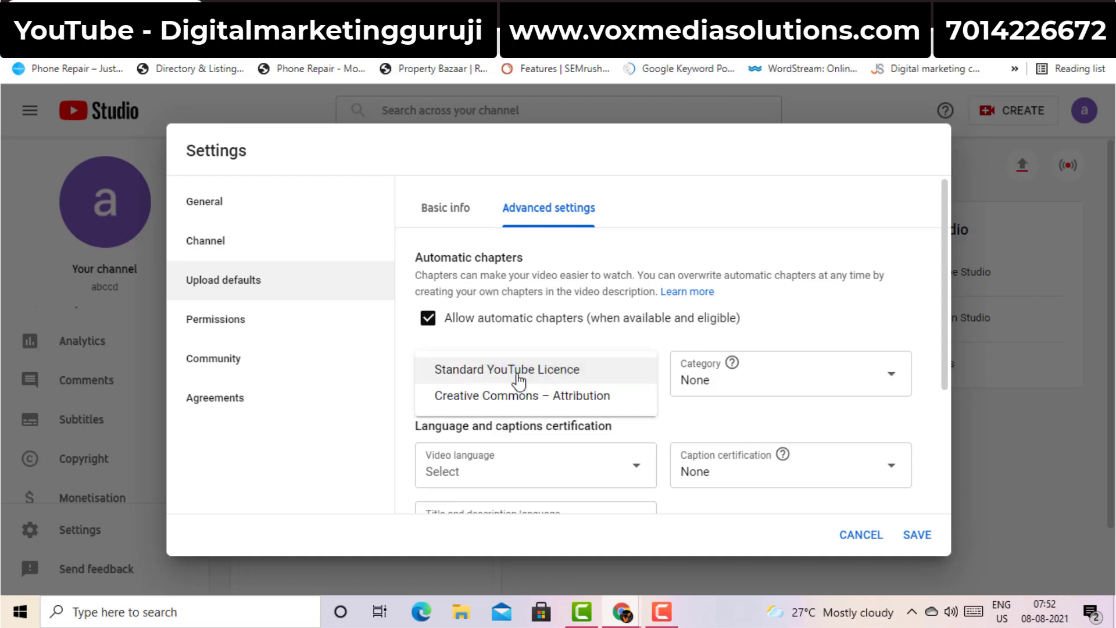
{"action": "left_click", "coordinate": [519, 371]}
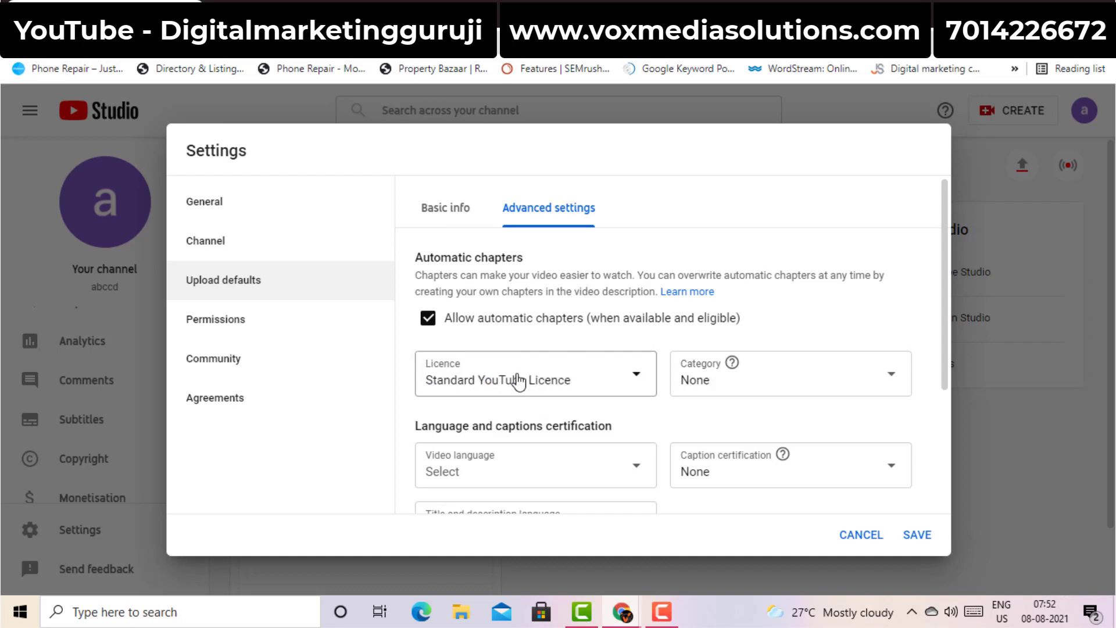
{"action": "left_click", "coordinate": [764, 382]}
{"action": "left_click_drag", "start_coordinate": [909, 179], "coordinate": [905, 294]}
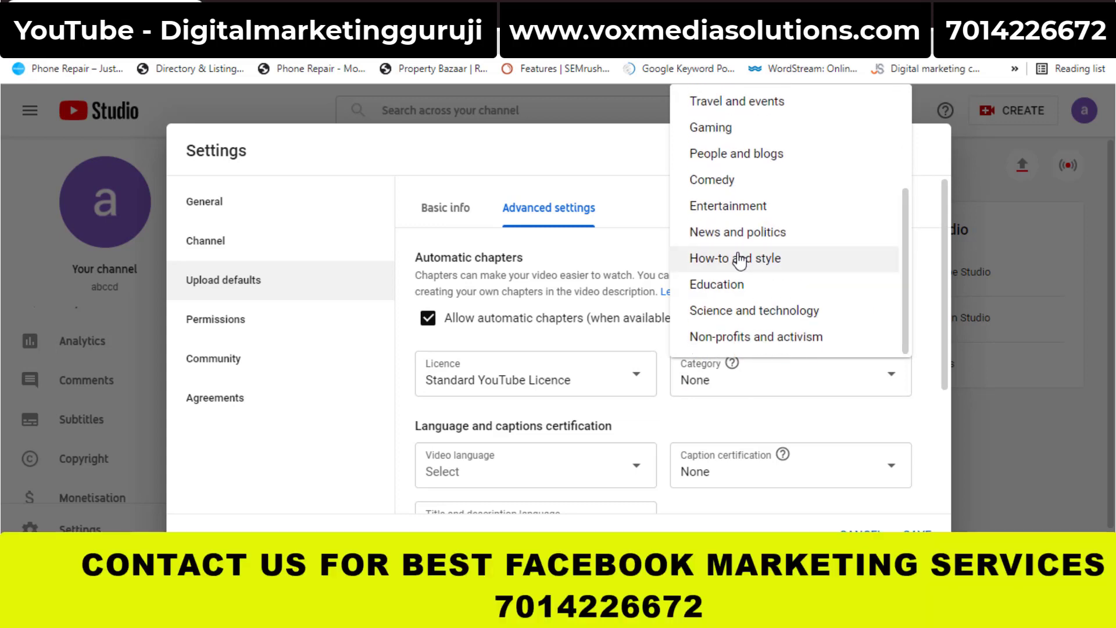
{"action": "left_click", "coordinate": [737, 257]}
{"action": "left_click_drag", "start_coordinate": [946, 285], "coordinate": [950, 370]}
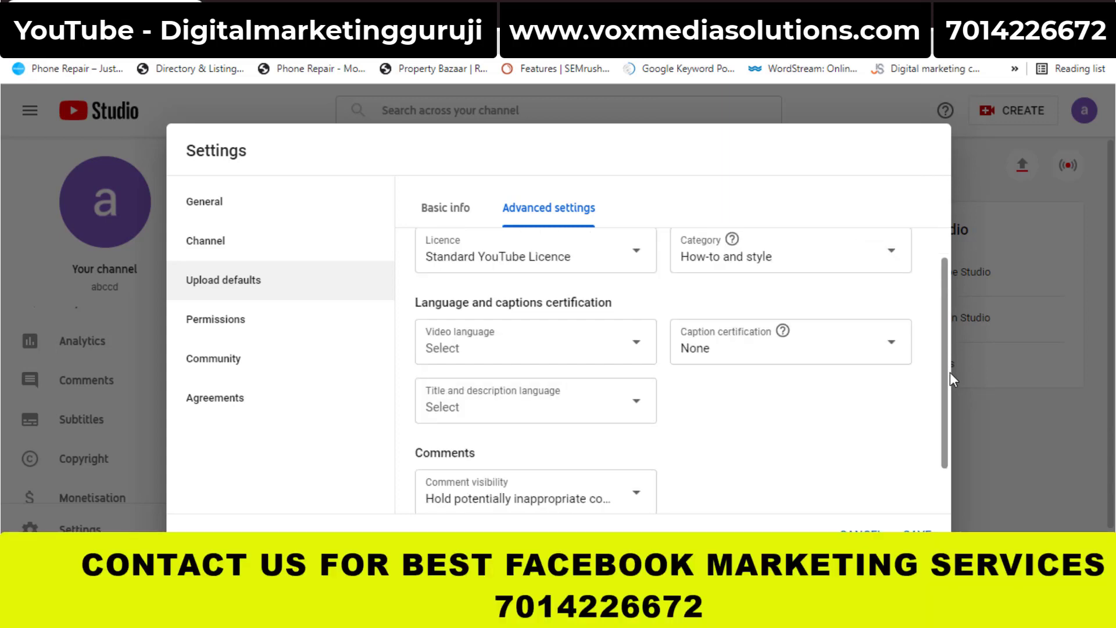
{"action": "left_click", "coordinate": [554, 324]}
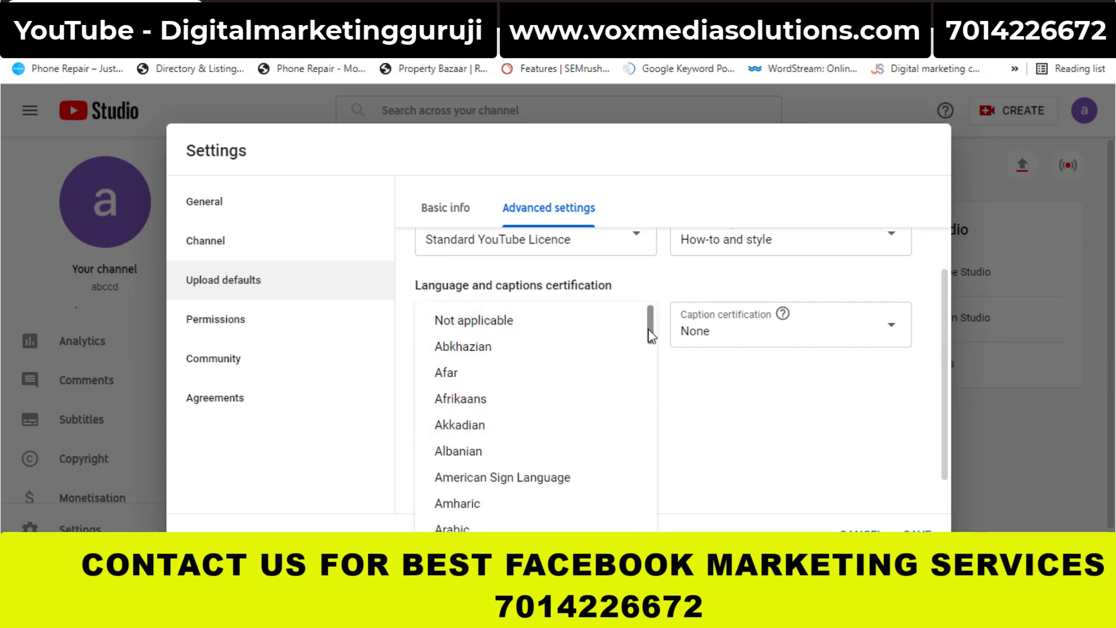
{"action": "left_click_drag", "start_coordinate": [649, 329], "coordinate": [651, 410]}
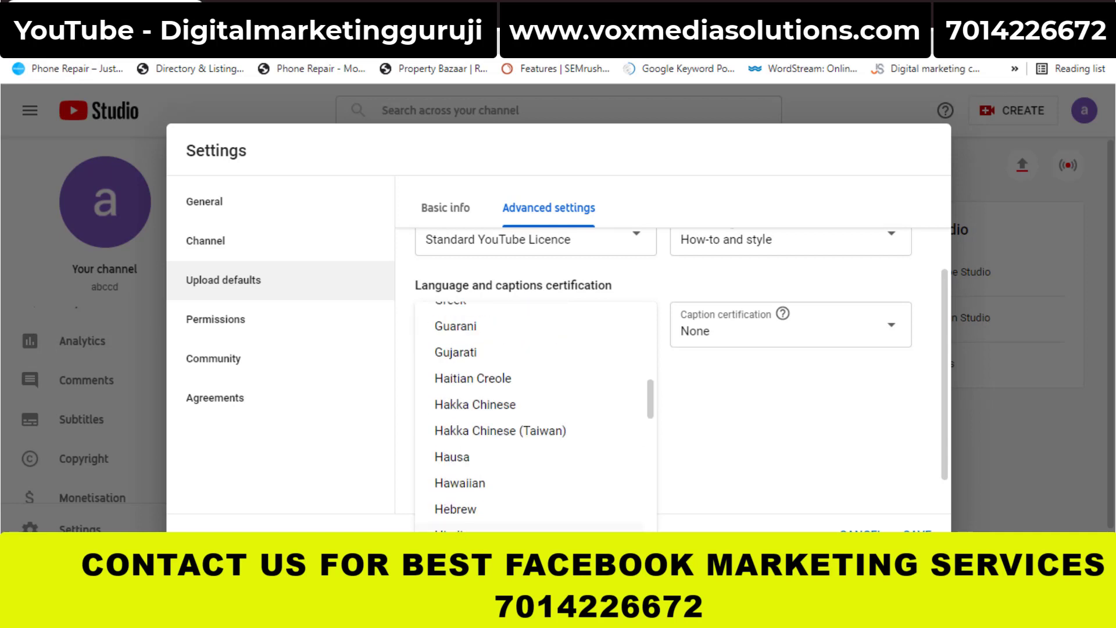
{"action": "left_click", "coordinate": [482, 536]}
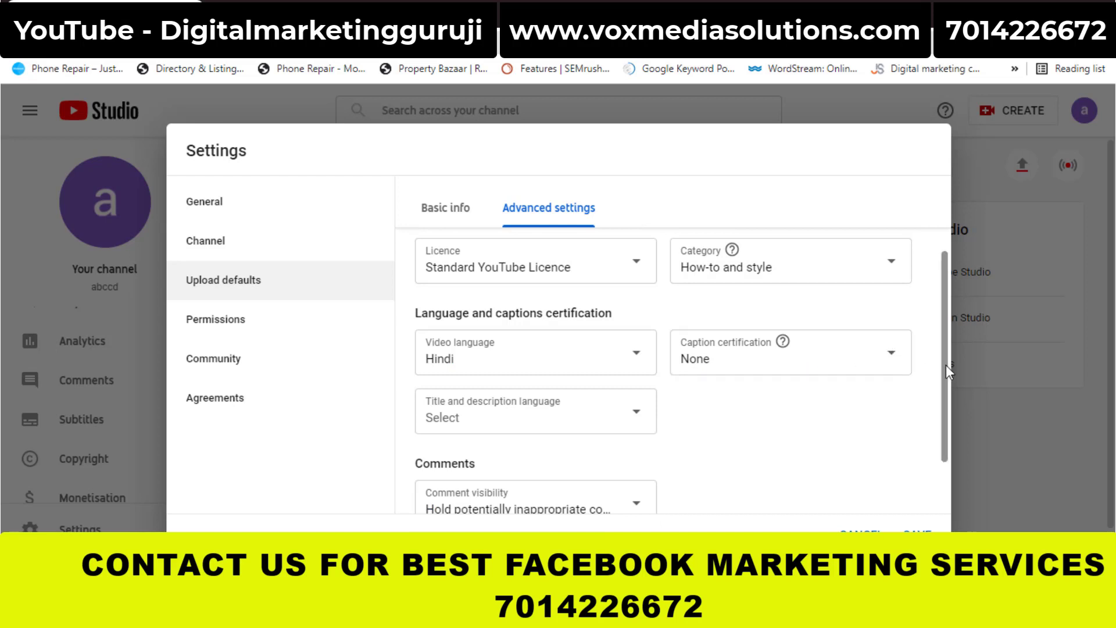
Look over the remaining advanced defaults, then view the Permissions and Community settings
{"action": "scroll", "coordinate": [946, 364], "scroll_direction": "down", "scroll_amount": 2}
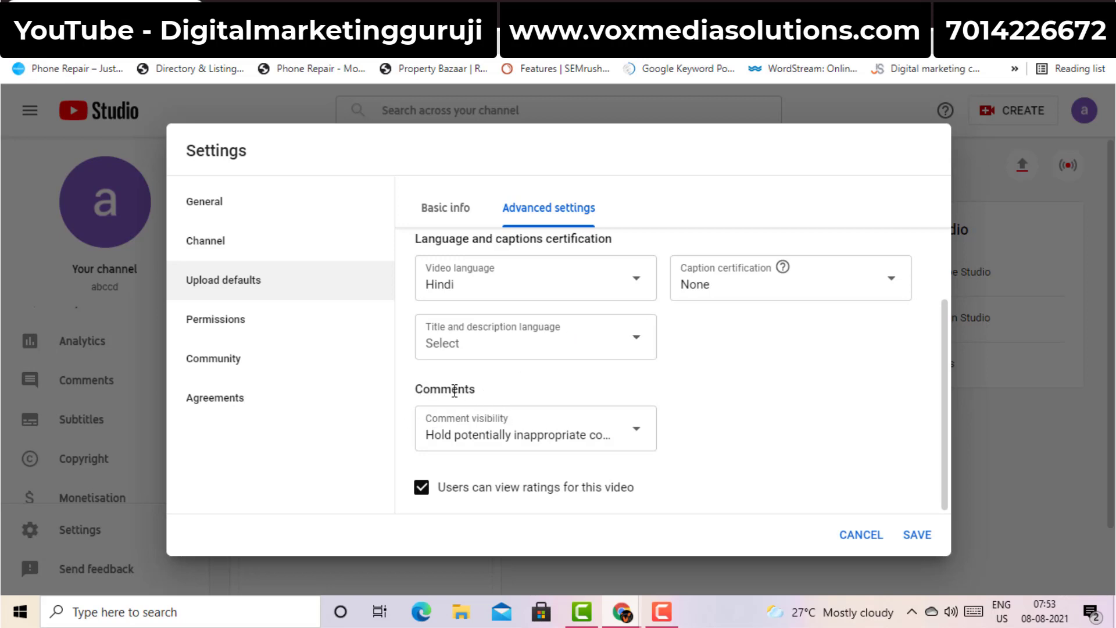
{"action": "double_click", "coordinate": [455, 390]}
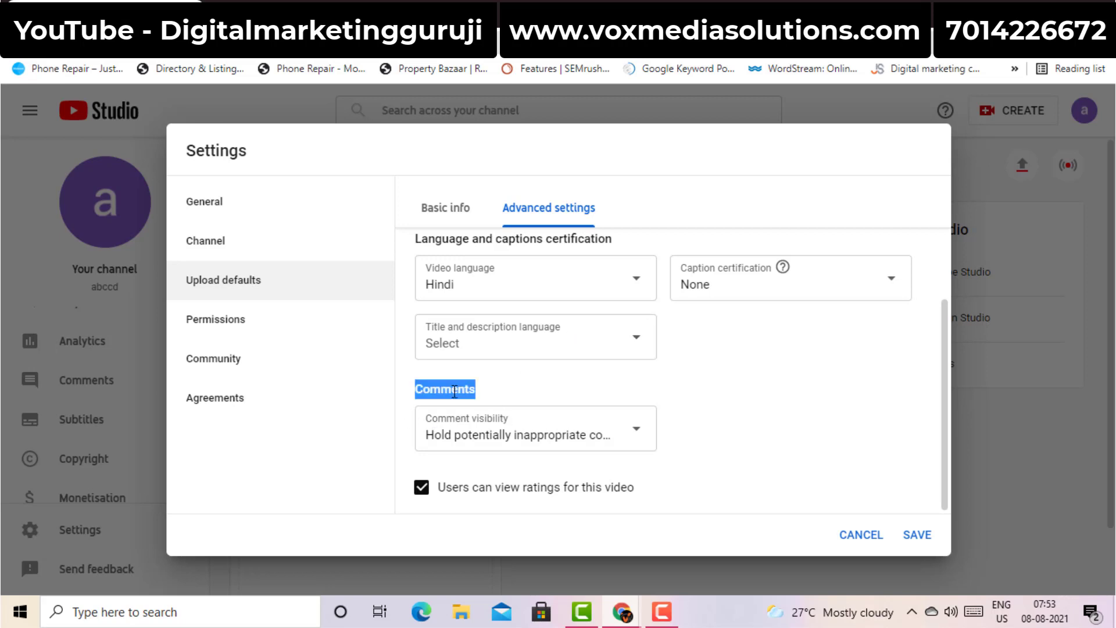
{"action": "left_click", "coordinate": [666, 420]}
{"action": "left_click", "coordinate": [238, 328]}
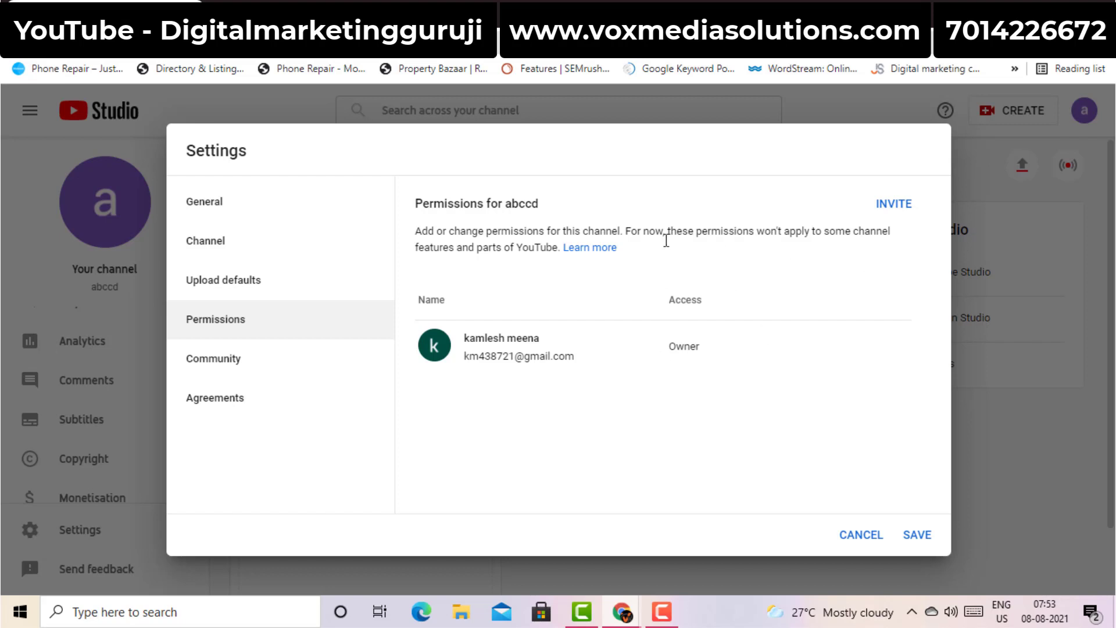
{"action": "left_click", "coordinate": [232, 372]}
Check the Agreements section, save the settings, and scroll the sidebar to find Customisation
{"action": "left_click", "coordinate": [232, 397]}
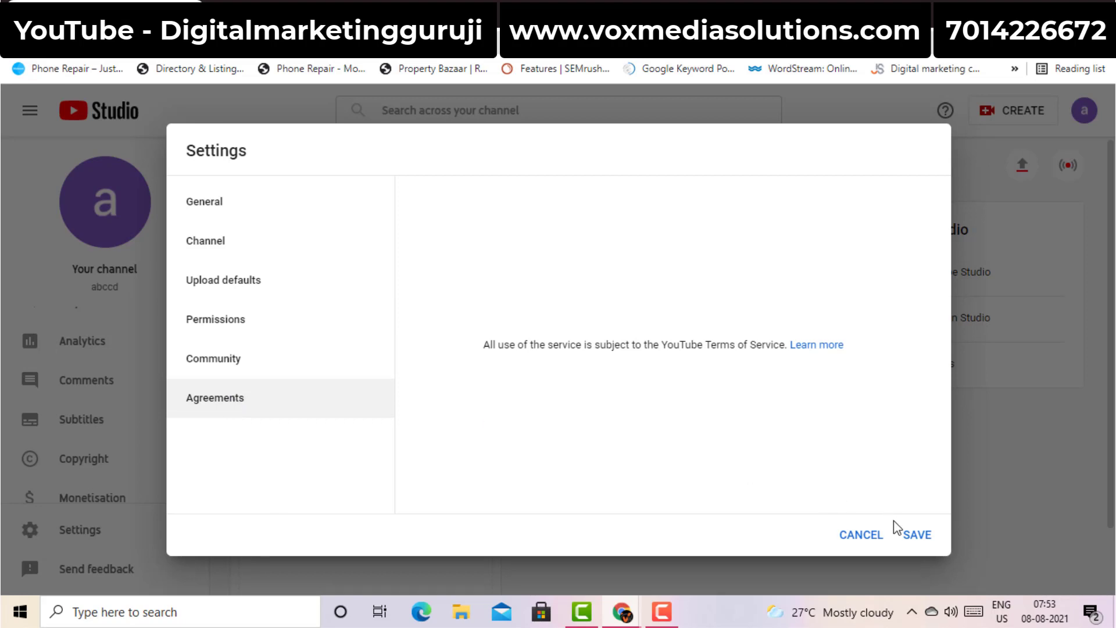
{"action": "left_click", "coordinate": [912, 538]}
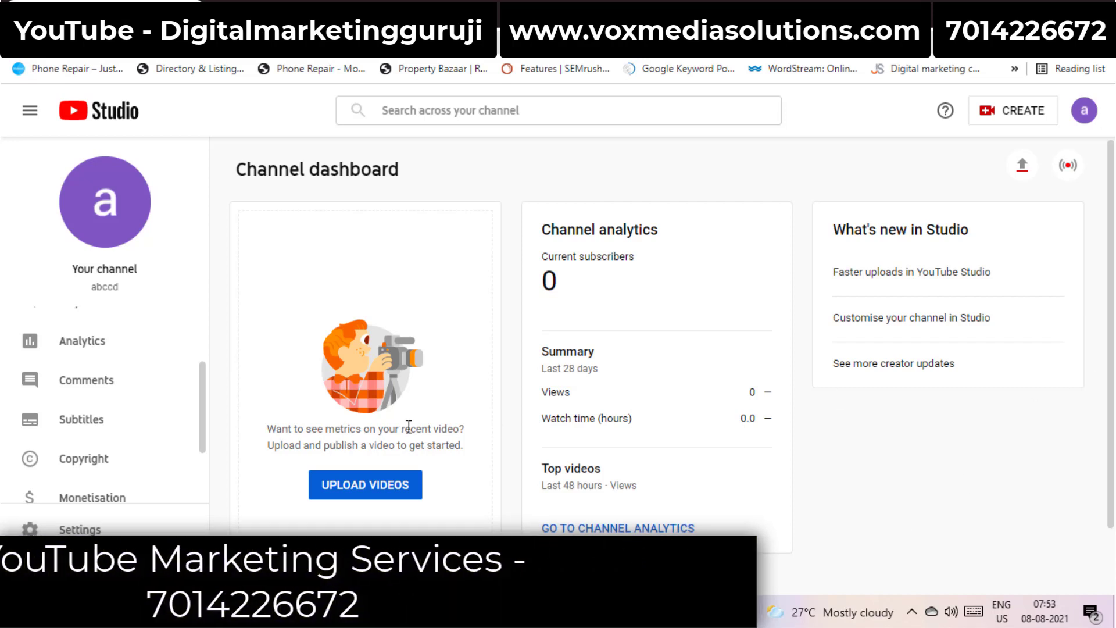
{"action": "scroll", "coordinate": [205, 361], "scroll_direction": "up", "scroll_amount": 3}
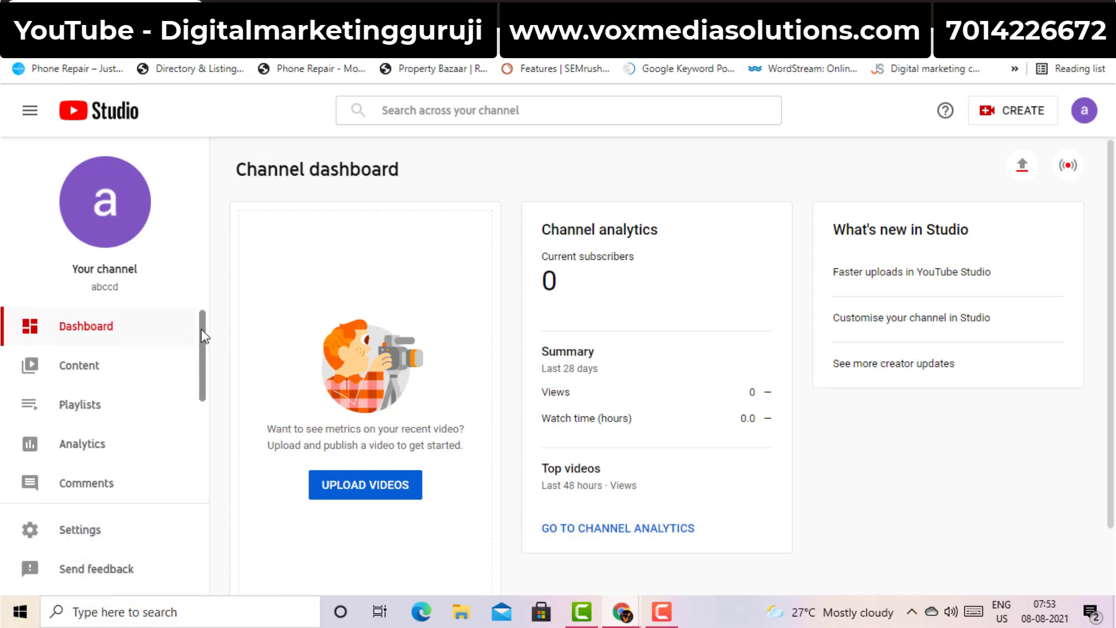
{"action": "scroll", "coordinate": [202, 349], "scroll_direction": "down", "scroll_amount": 3}
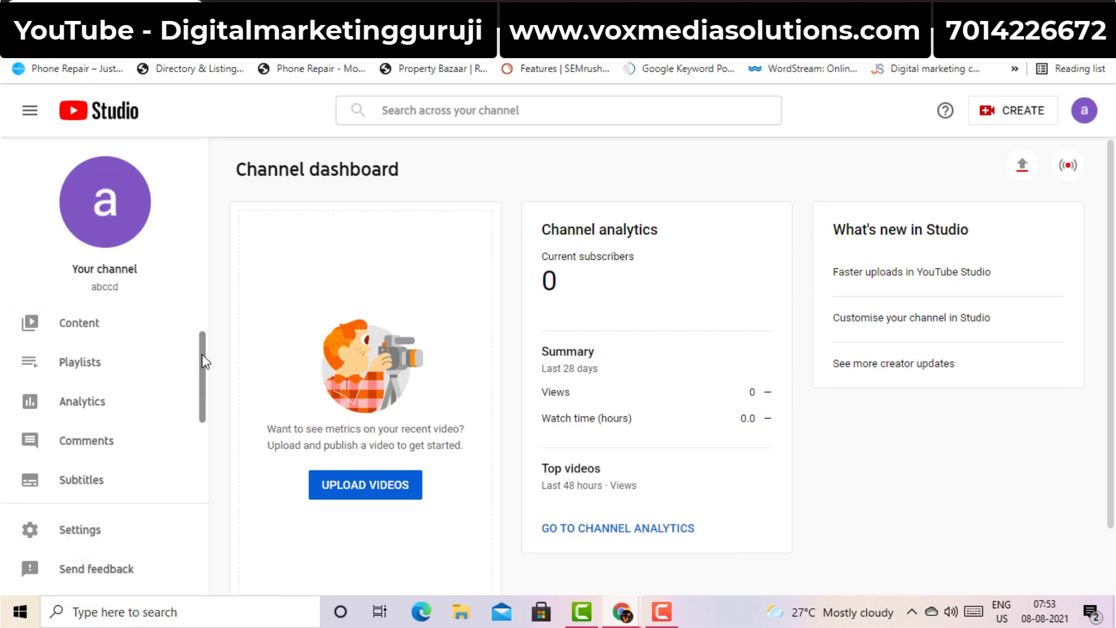
{"action": "scroll", "coordinate": [205, 413], "scroll_direction": "down", "scroll_amount": 1}
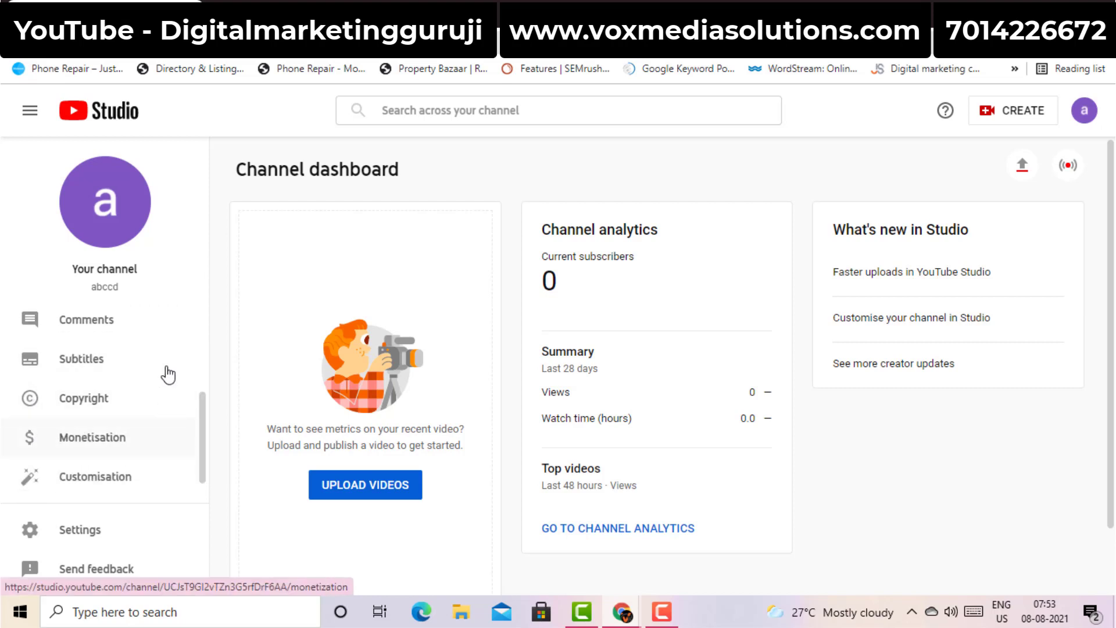
{"action": "scroll", "coordinate": [204, 468], "scroll_direction": "down", "scroll_amount": 1}
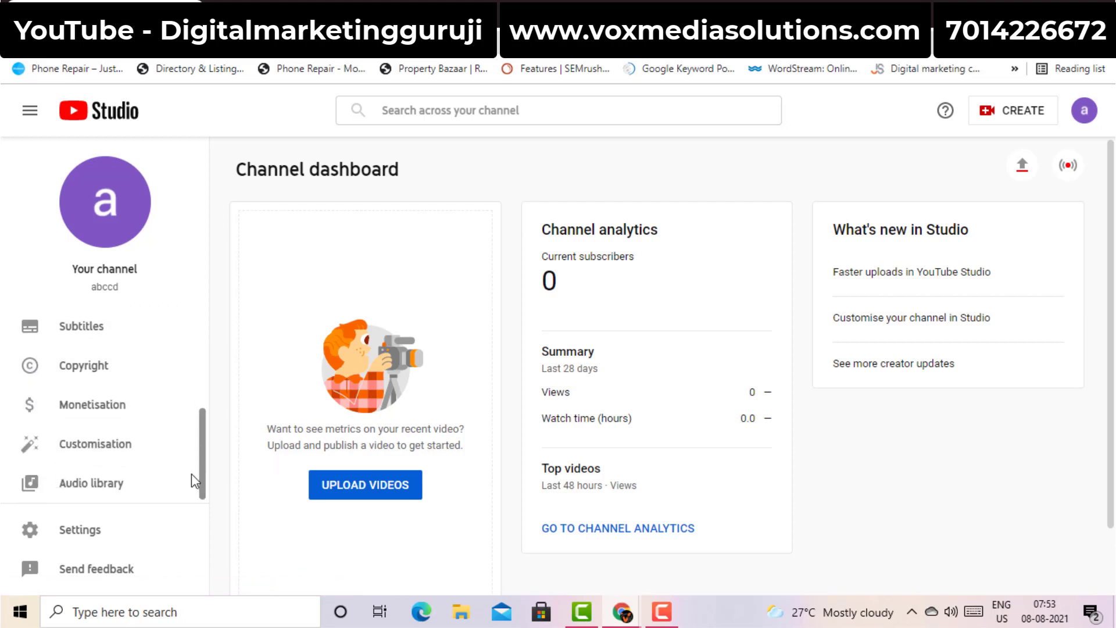
Open Channel customisation on its Branding tab and look over the picture and banner sections
{"action": "left_click", "coordinate": [95, 445]}
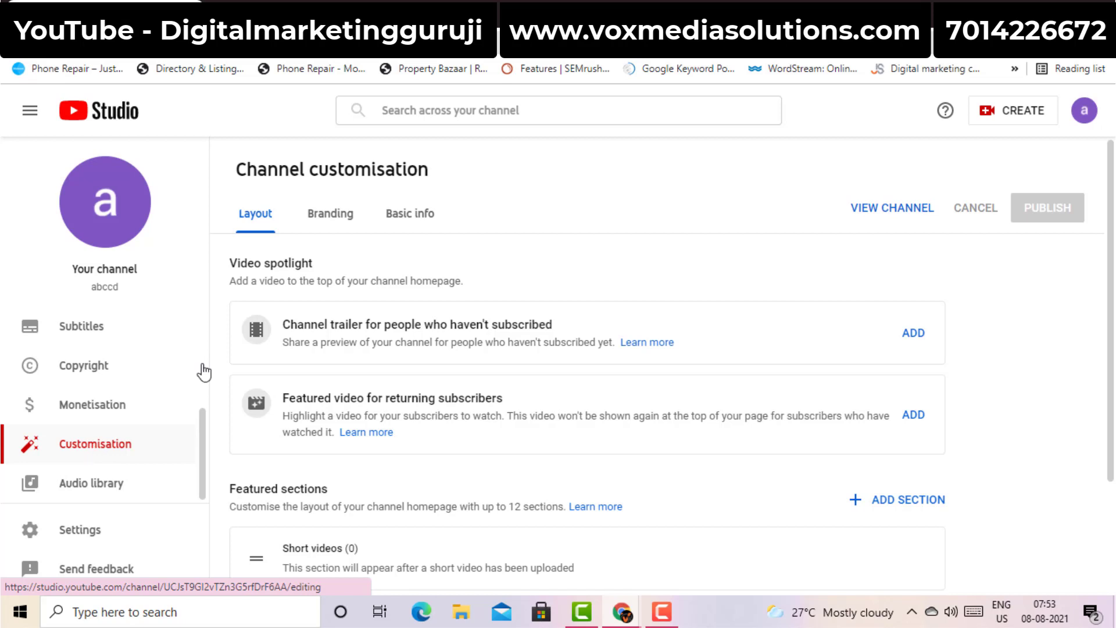
{"action": "double_click", "coordinate": [275, 166]}
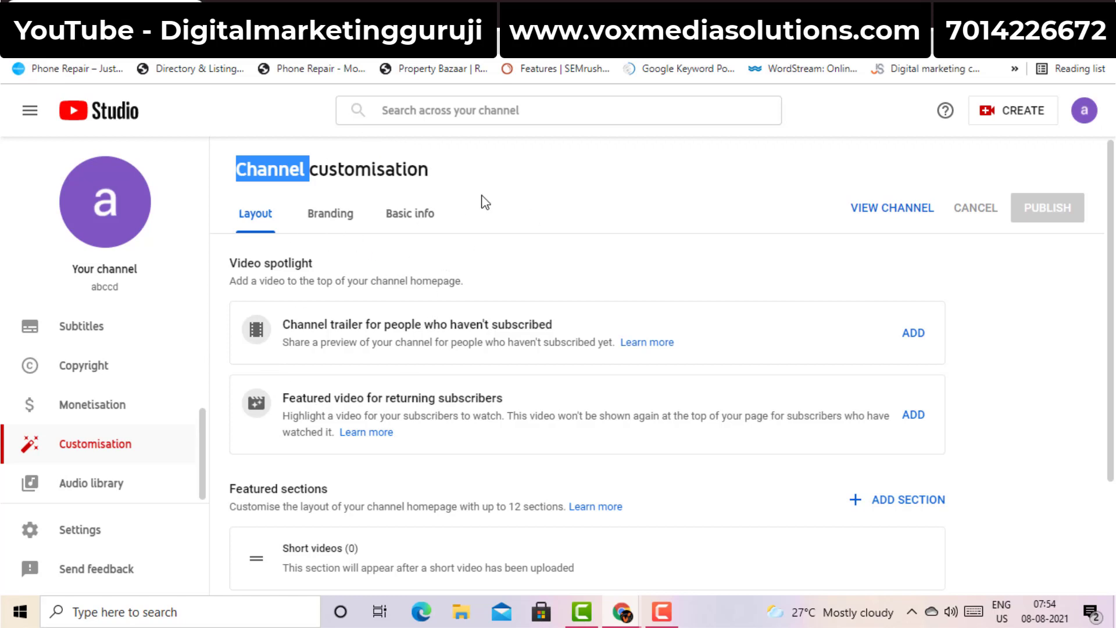
{"action": "left_click", "coordinate": [335, 221]}
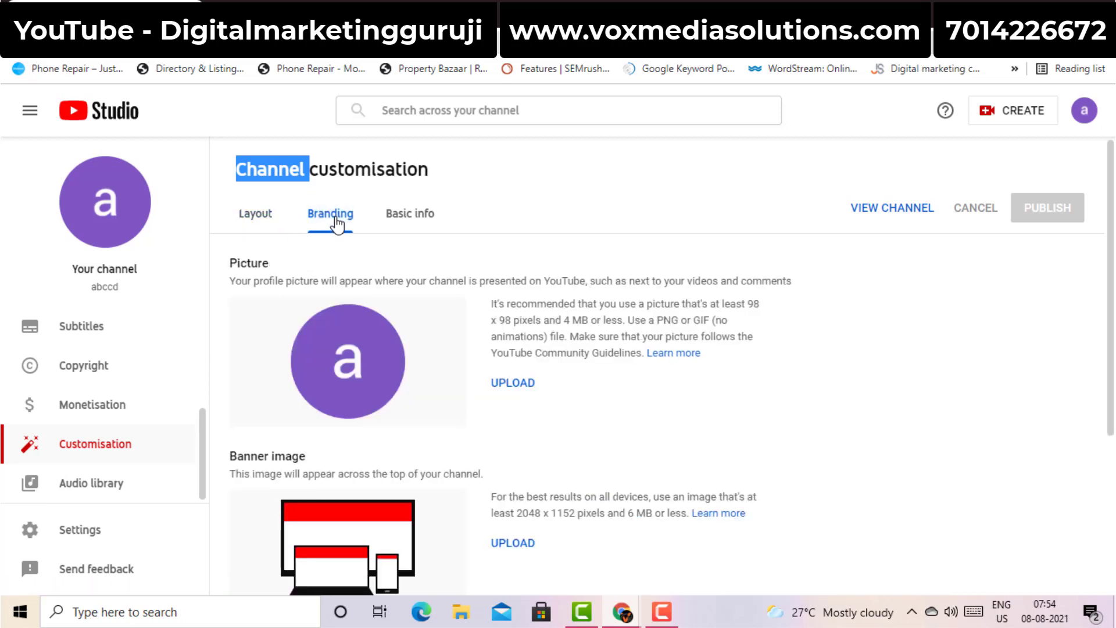
{"action": "left_click", "coordinate": [544, 193]}
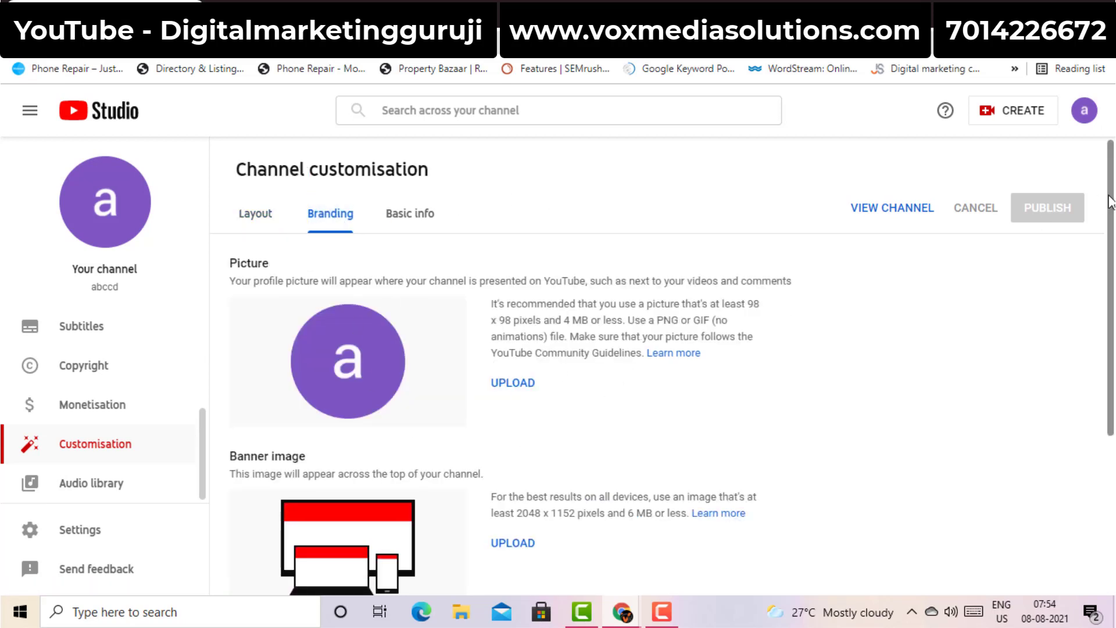
{"action": "scroll", "coordinate": [610, 387], "scroll_direction": "down", "scroll_amount": 4}
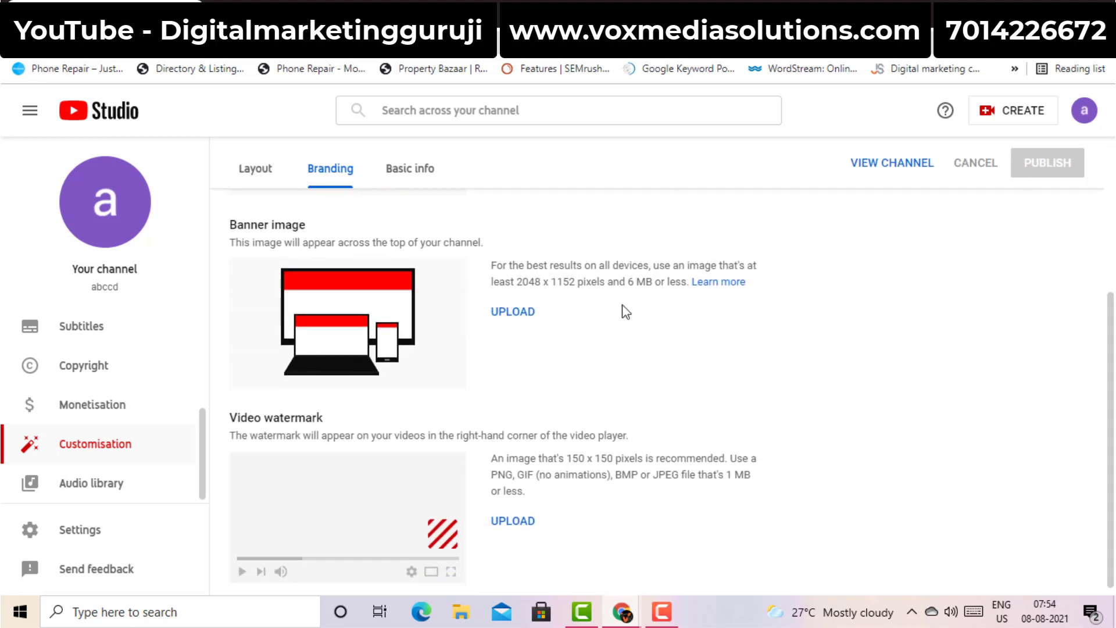
{"action": "scroll", "coordinate": [860, 269], "scroll_direction": "up", "scroll_amount": 4}
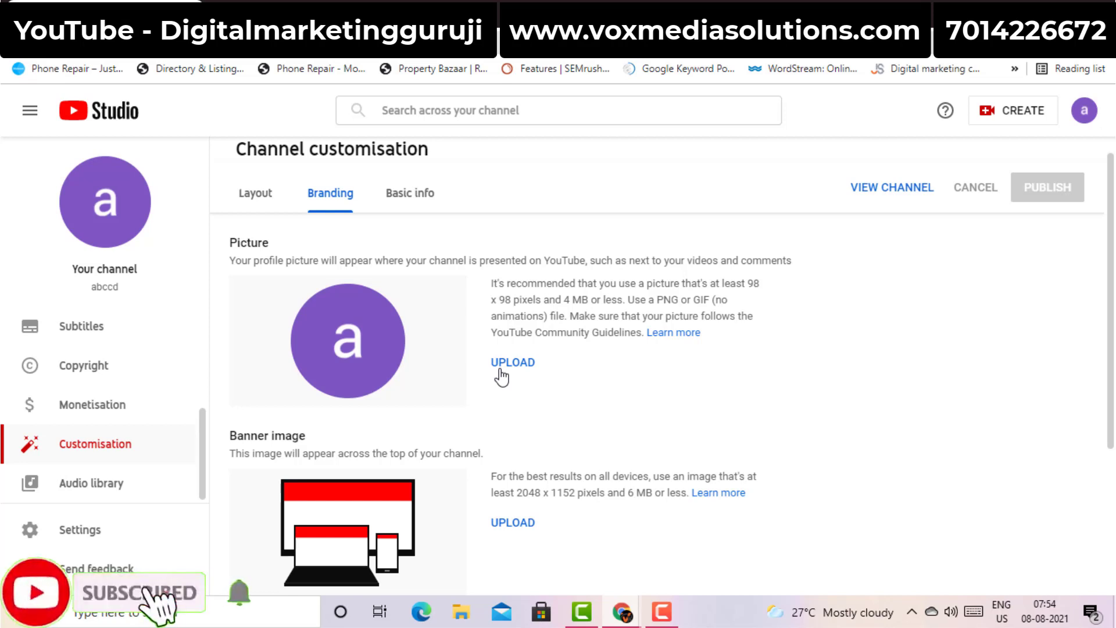
Upload the herb image as the channel's profile picture and apply the crop
{"action": "left_click", "coordinate": [514, 371]}
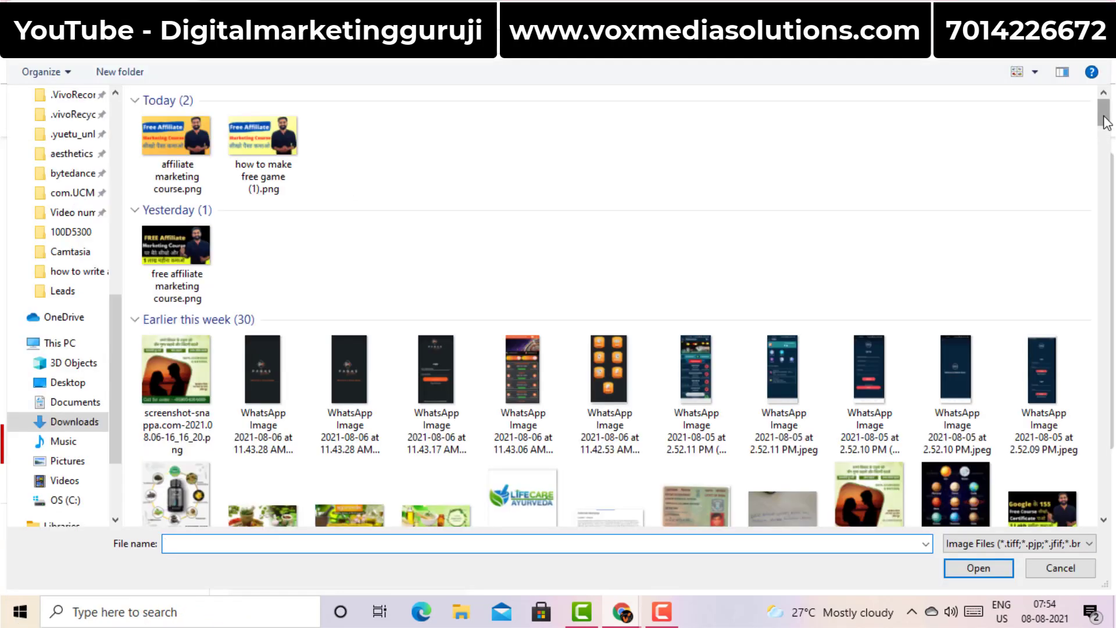
{"action": "left_click_drag", "start_coordinate": [1105, 122], "coordinate": [1105, 137]}
{"action": "double_click", "coordinate": [259, 407]}
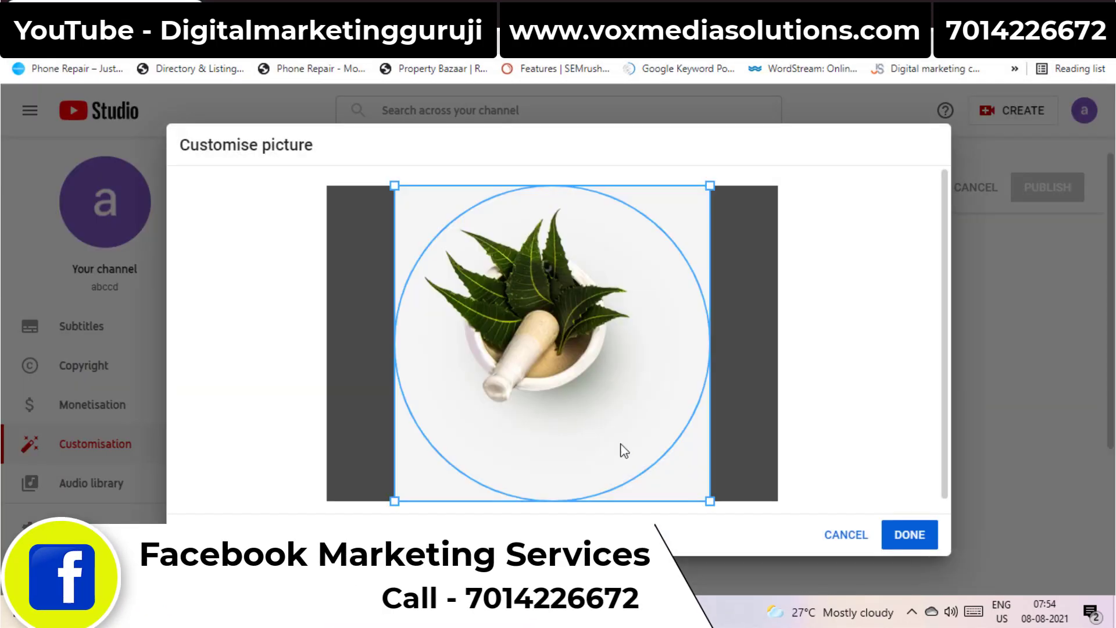
{"action": "left_click", "coordinate": [911, 546]}
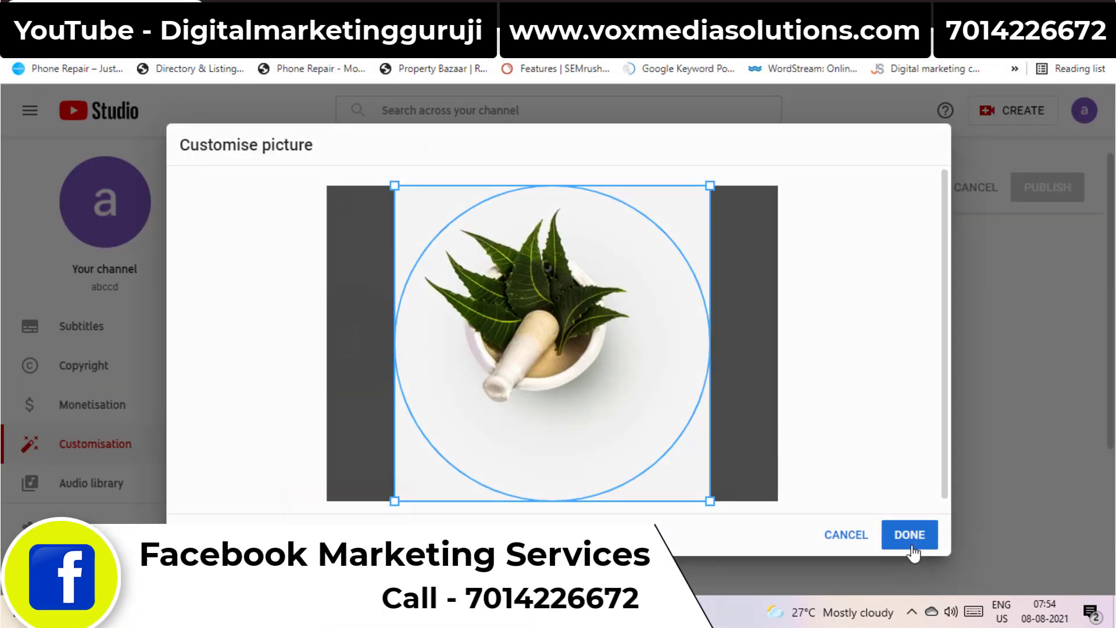
Upload a banner image for the channel in the Banner image section
{"action": "scroll", "coordinate": [718, 386], "scroll_direction": "down", "scroll_amount": 3}
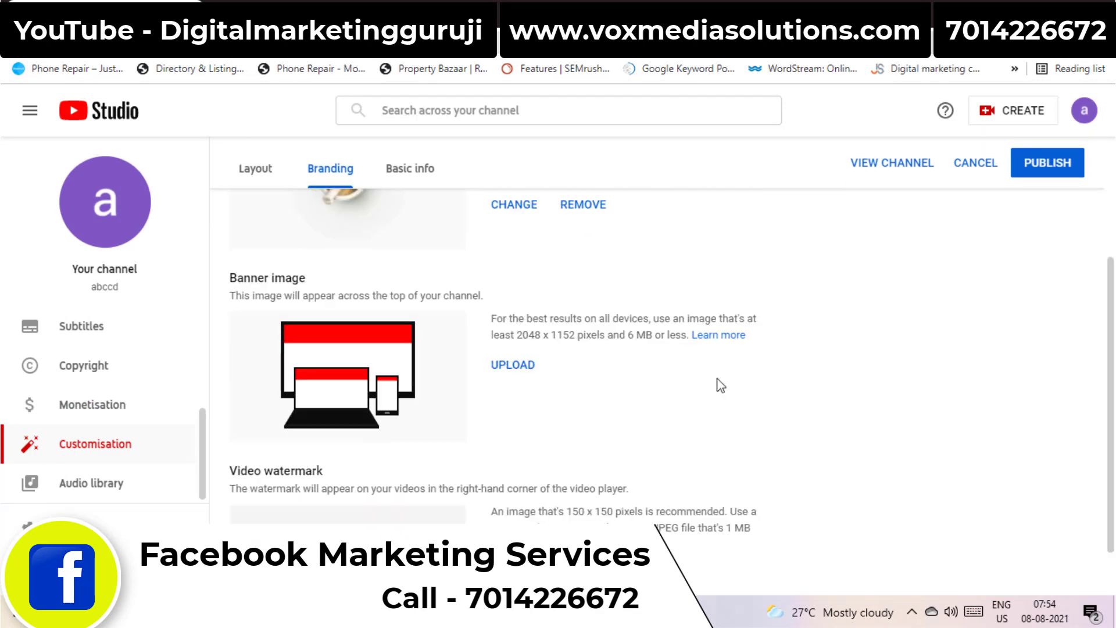
{"action": "left_click", "coordinate": [514, 366]}
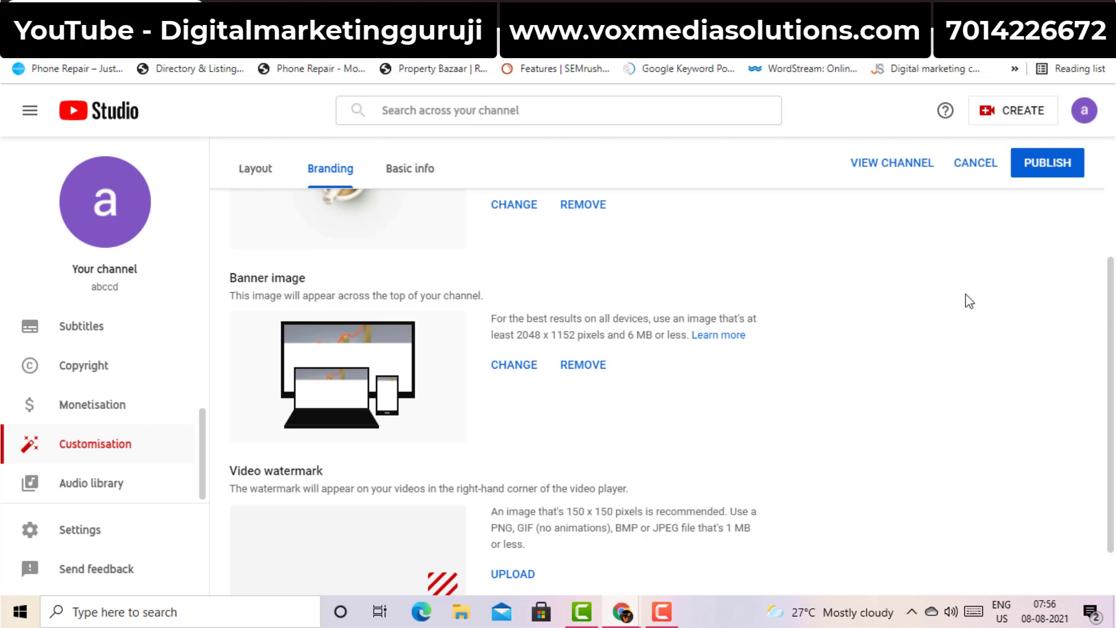
{"action": "scroll", "coordinate": [657, 449], "scroll_direction": "down", "scroll_amount": 1}
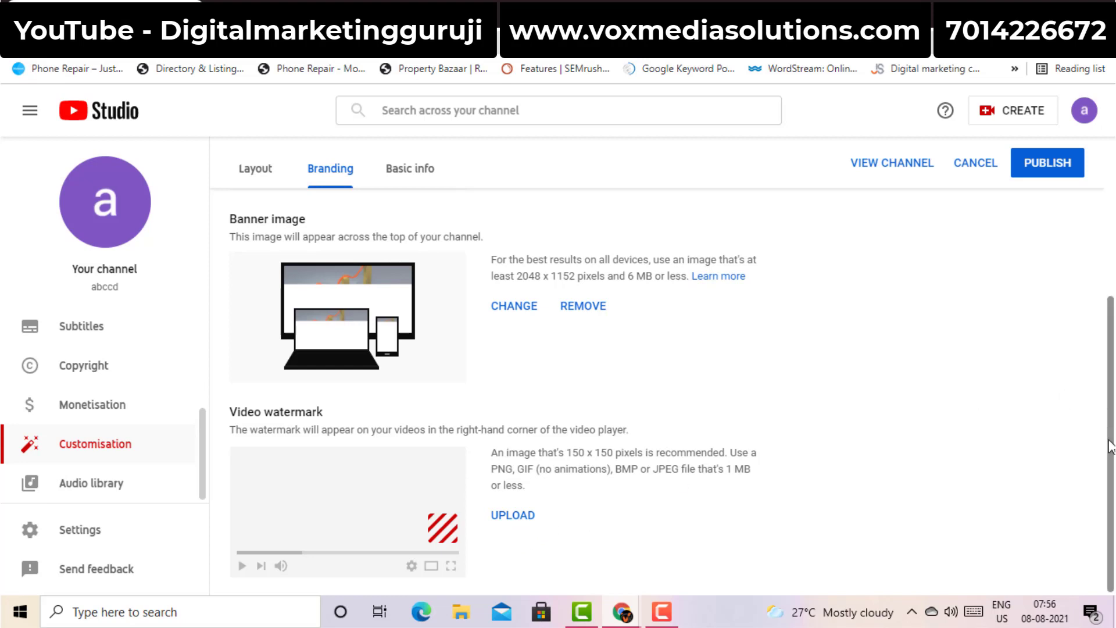
{"action": "scroll", "coordinate": [1109, 431], "scroll_direction": "up", "scroll_amount": 4}
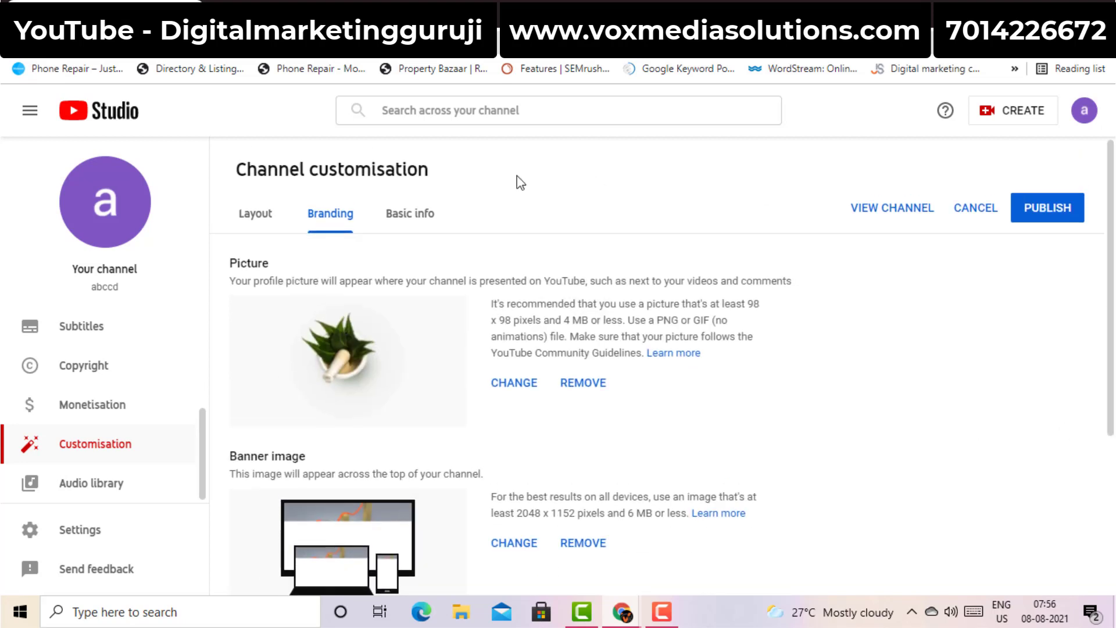
Enter 'ertyuighjkl;vbnm,' as the channel description on the Basic info tab
{"action": "left_click", "coordinate": [417, 223]}
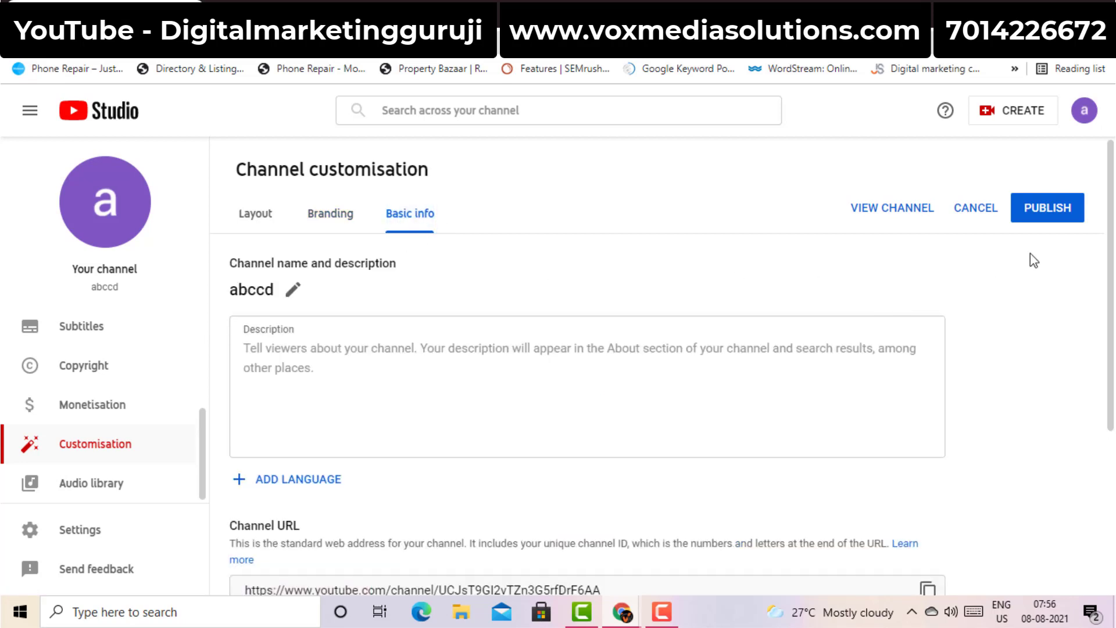
{"action": "scroll", "coordinate": [1109, 241], "scroll_direction": "down", "scroll_amount": 1}
{"action": "scroll", "coordinate": [1110, 241], "scroll_direction": "down", "scroll_amount": 4}
{"action": "scroll", "coordinate": [1110, 241], "scroll_direction": "up", "scroll_amount": 4}
{"action": "left_click", "coordinate": [279, 307]}
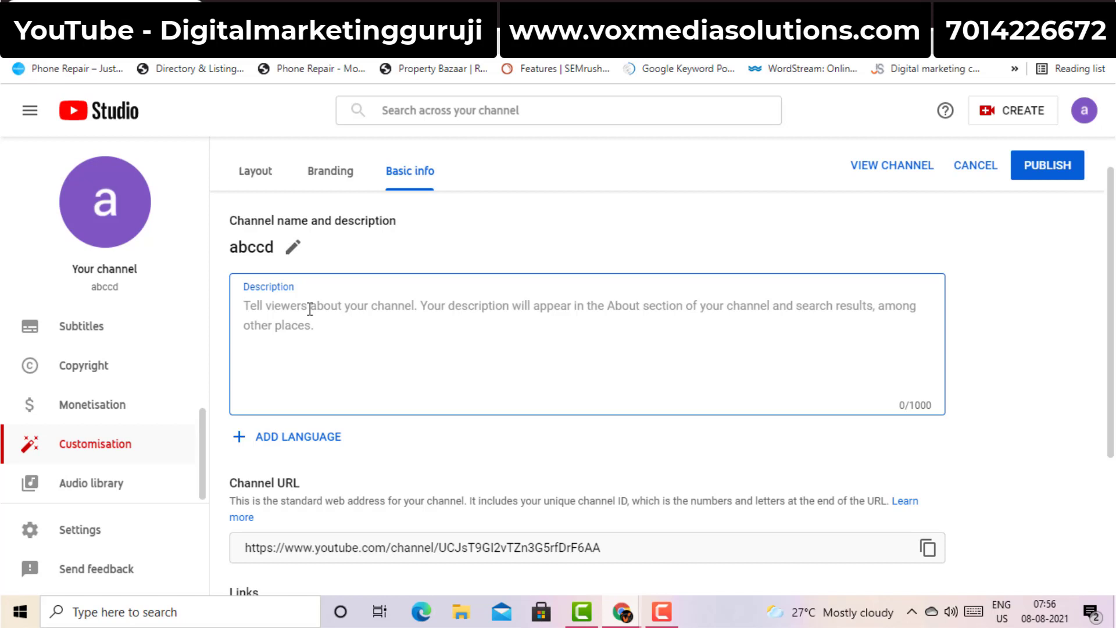
{"action": "type", "text": "erty"}
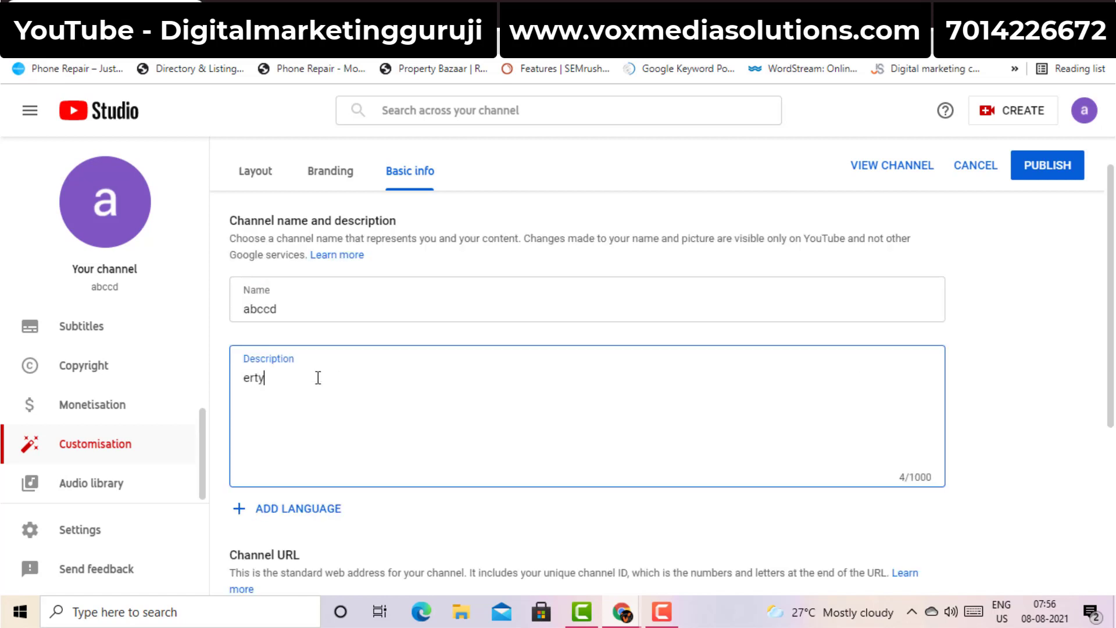
{"action": "type", "text": "uighjkl;vbnm,"}
{"action": "left_click", "coordinate": [995, 343]}
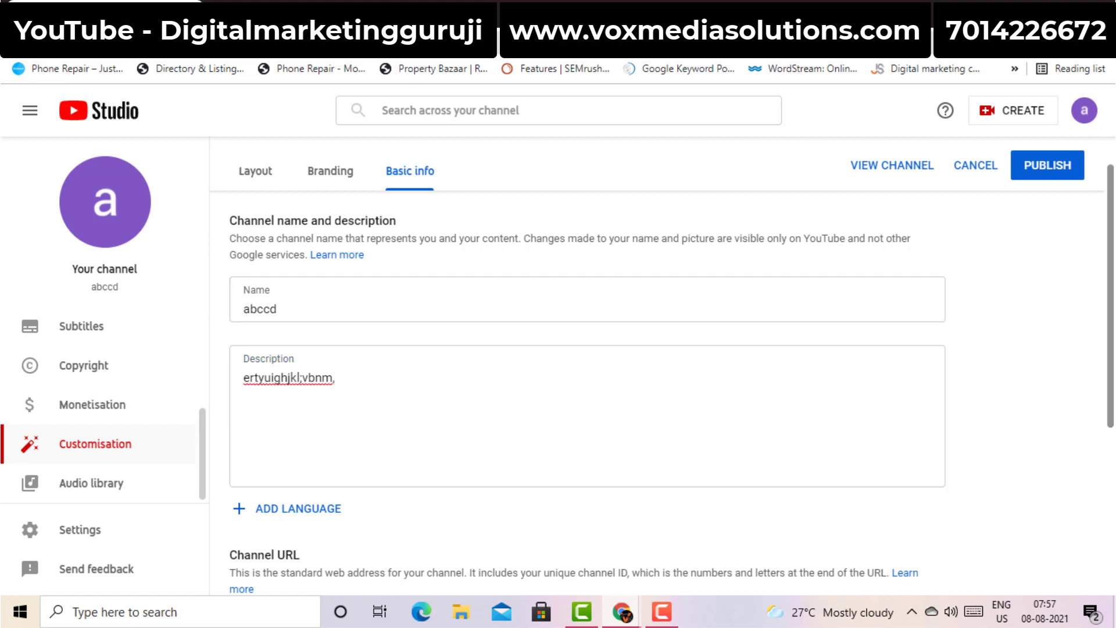
{"action": "scroll", "coordinate": [1114, 254], "scroll_direction": "down", "scroll_amount": 3}
{"action": "scroll", "coordinate": [587, 395], "scroll_direction": "down", "scroll_amount": 3}
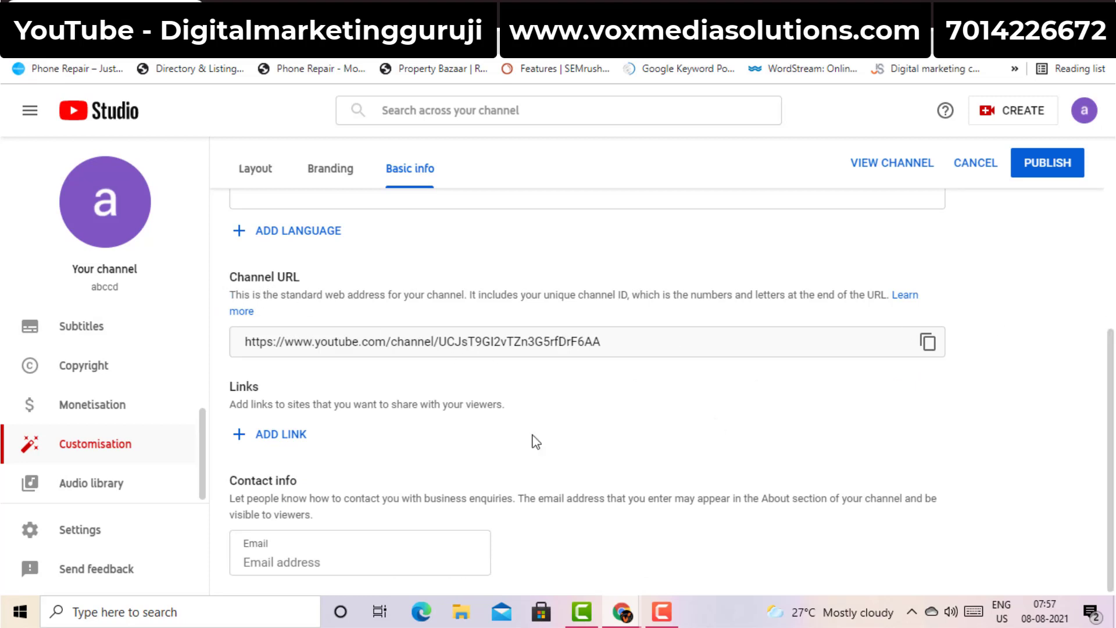
Add a channel link titled 'facebook', leaving its URL empty
{"action": "left_click", "coordinate": [276, 436]}
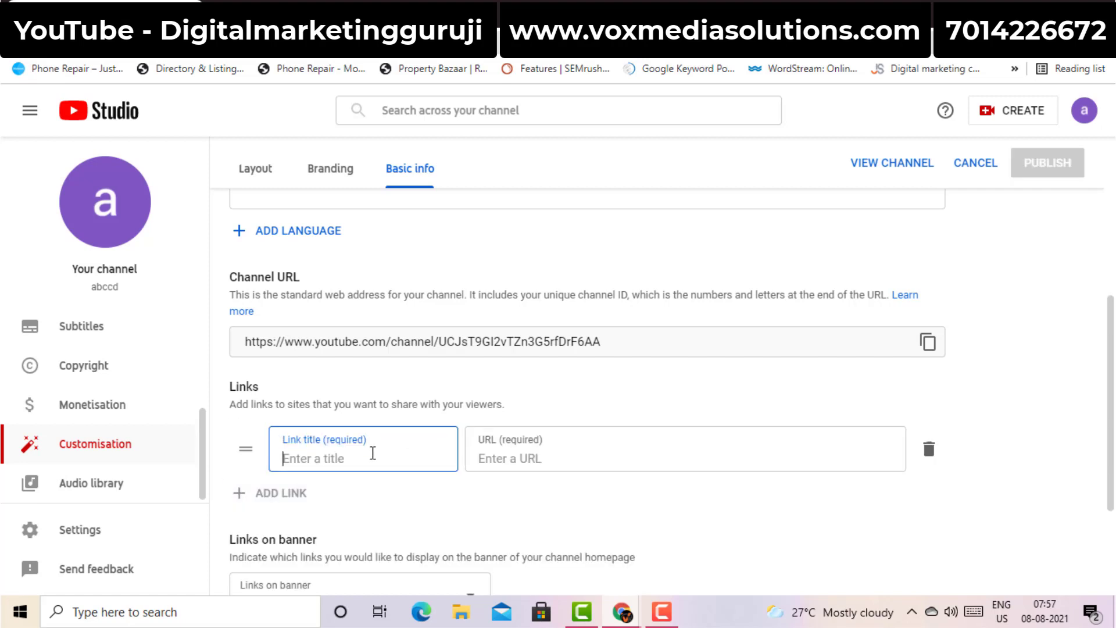
{"action": "type", "text": "facebook"}
{"action": "left_click", "coordinate": [515, 459]}
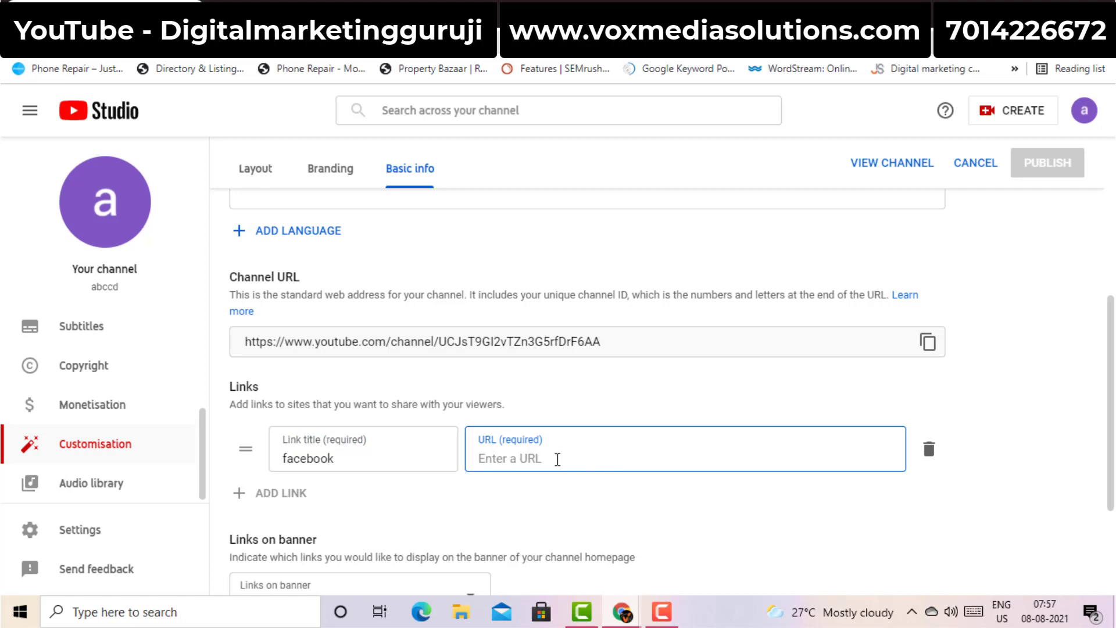
{"action": "left_click_drag", "start_coordinate": [1111, 407], "coordinate": [1110, 473]}
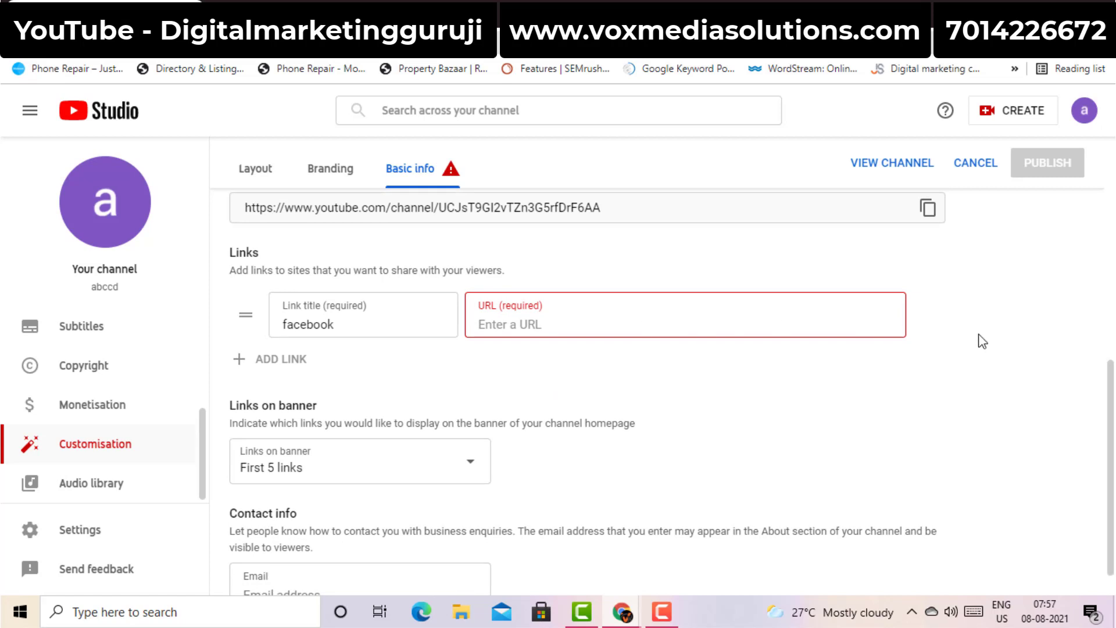
{"action": "scroll", "coordinate": [756, 407], "scroll_direction": "down", "scroll_amount": 1}
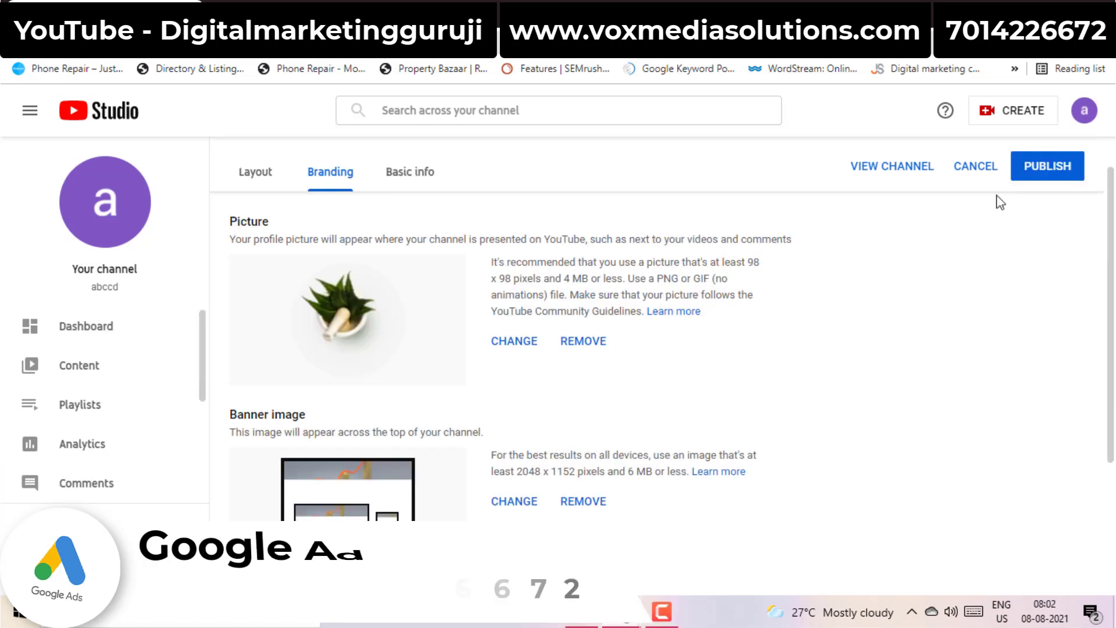
After a failed publish attempt, delete the incomplete facebook link and open Settings
{"action": "left_click", "coordinate": [1041, 175]}
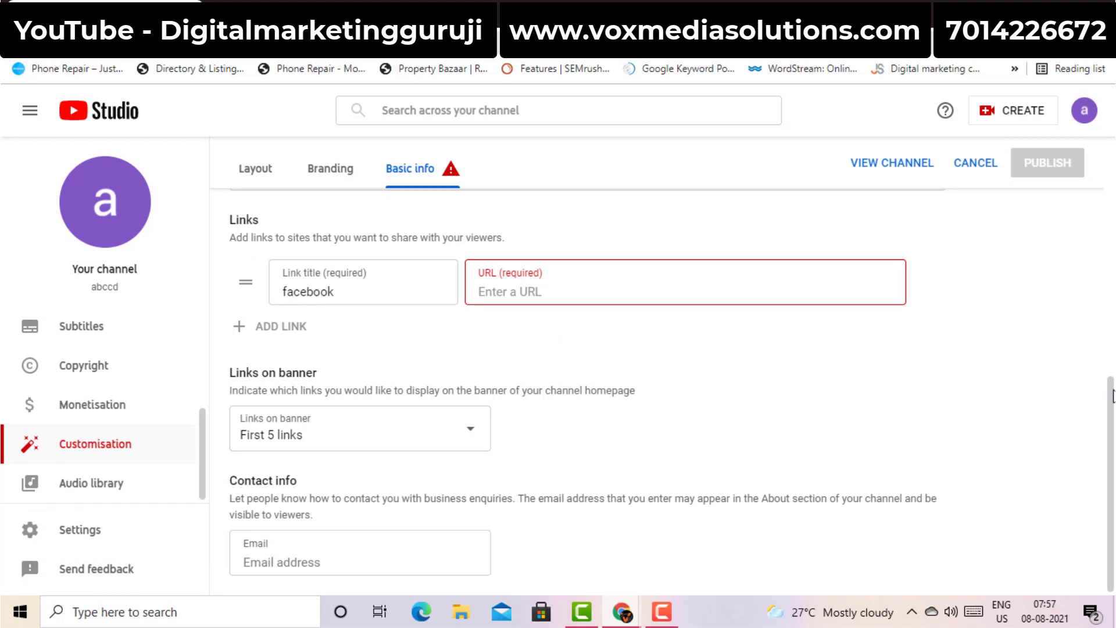
{"action": "scroll", "coordinate": [1112, 396], "scroll_direction": "up", "scroll_amount": 10}
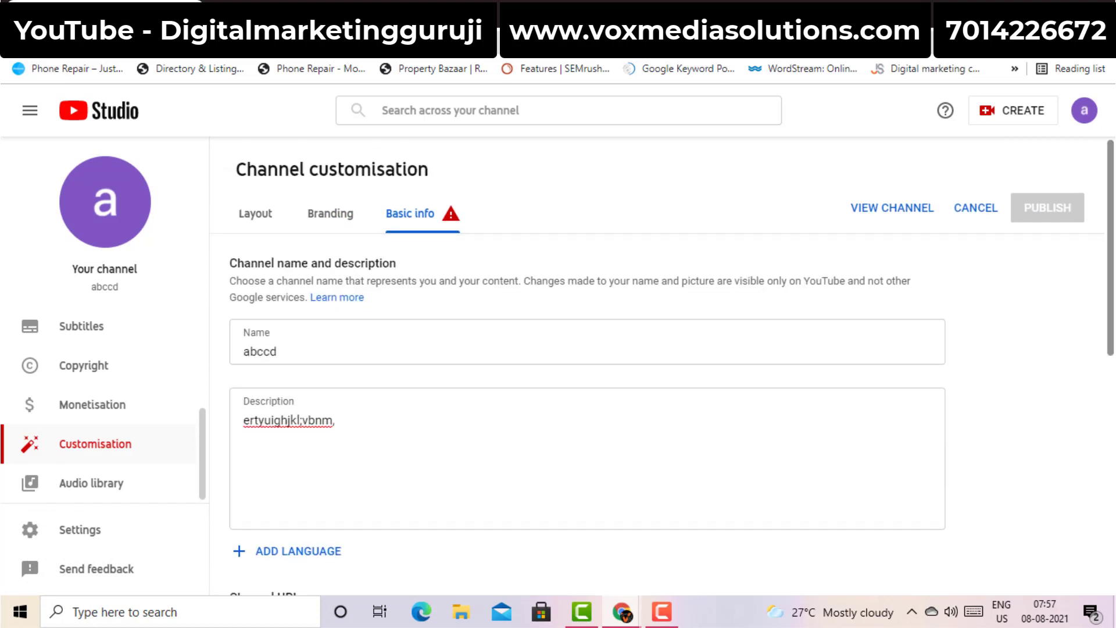
{"action": "scroll", "coordinate": [983, 390], "scroll_direction": "down", "scroll_amount": 5}
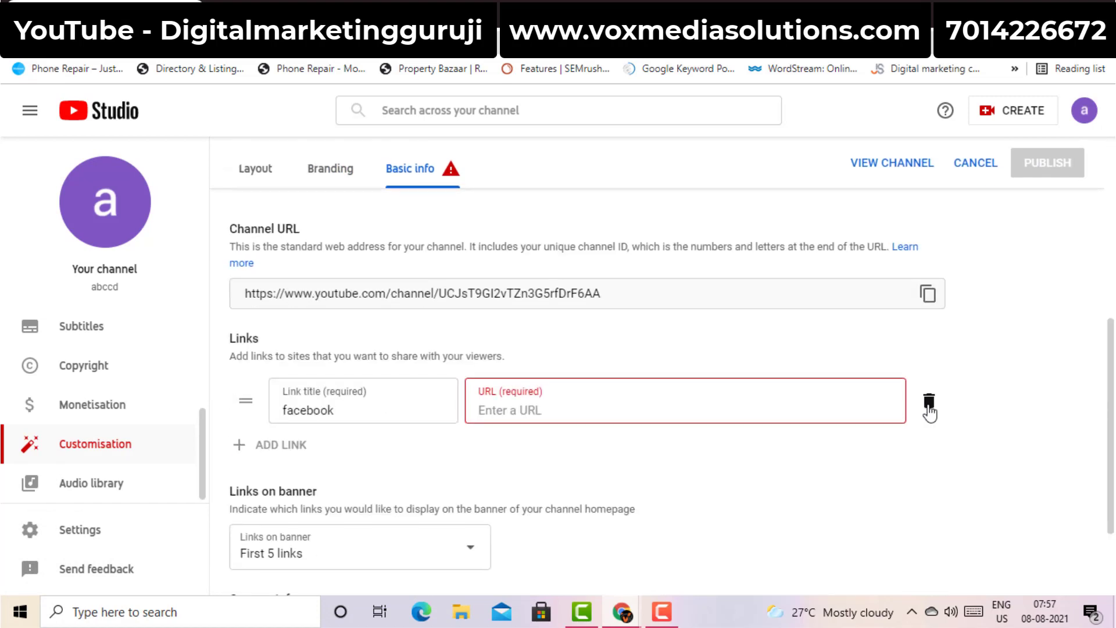
{"action": "left_click", "coordinate": [929, 400]}
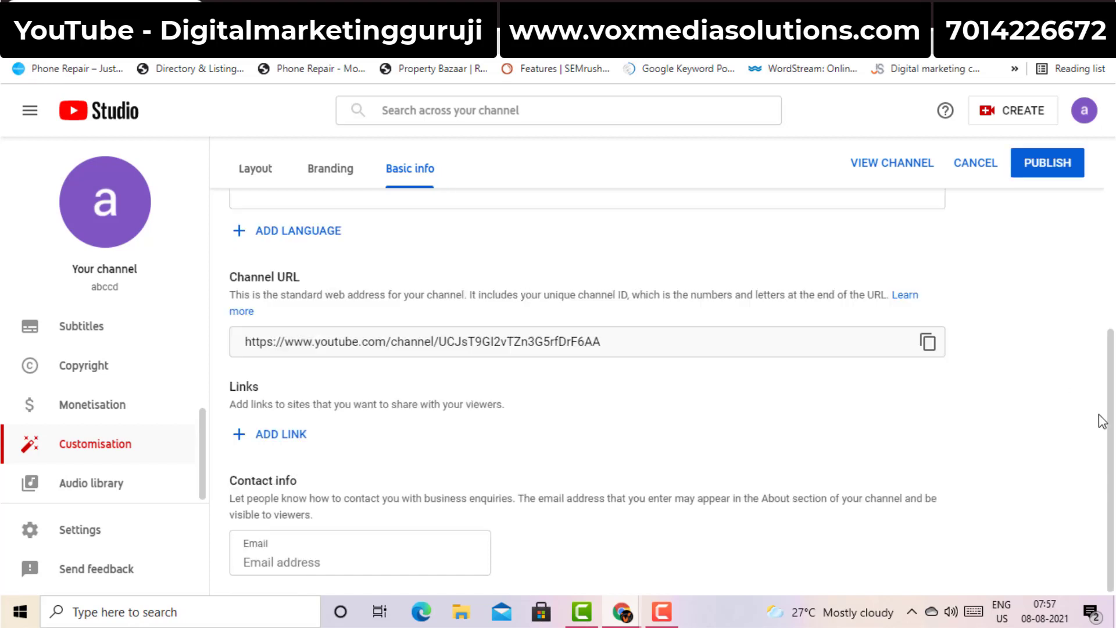
{"action": "scroll", "coordinate": [1109, 431], "scroll_direction": "up", "scroll_amount": 6}
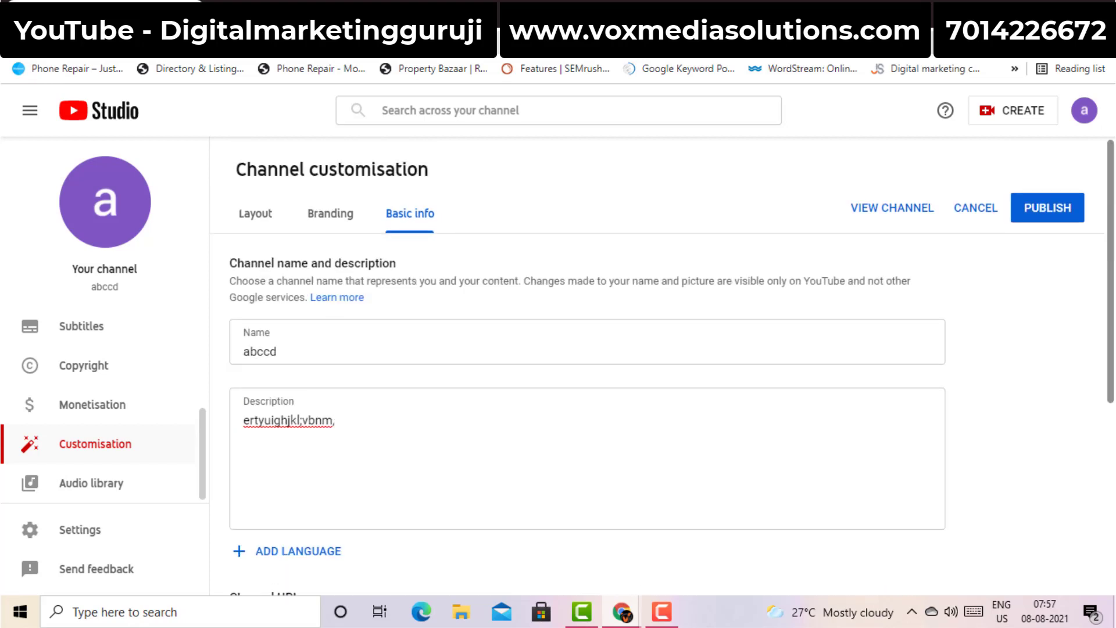
{"action": "left_click", "coordinate": [97, 535]}
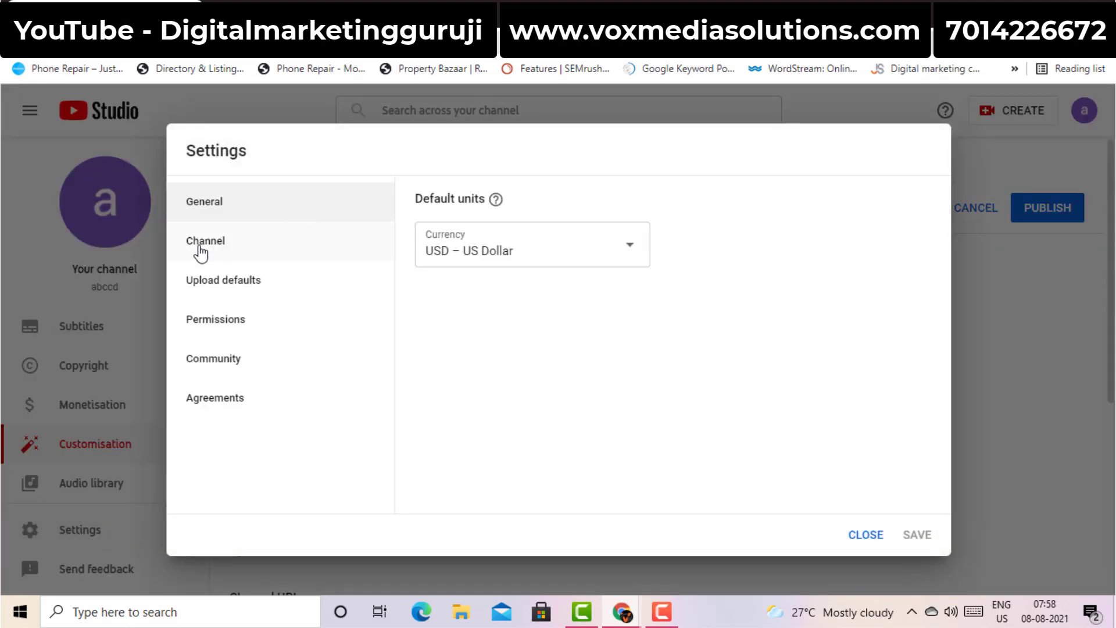
Under Channel > Feature eligibility, expand the phone-verification features and begin phone verification
{"action": "left_click", "coordinate": [201, 253]}
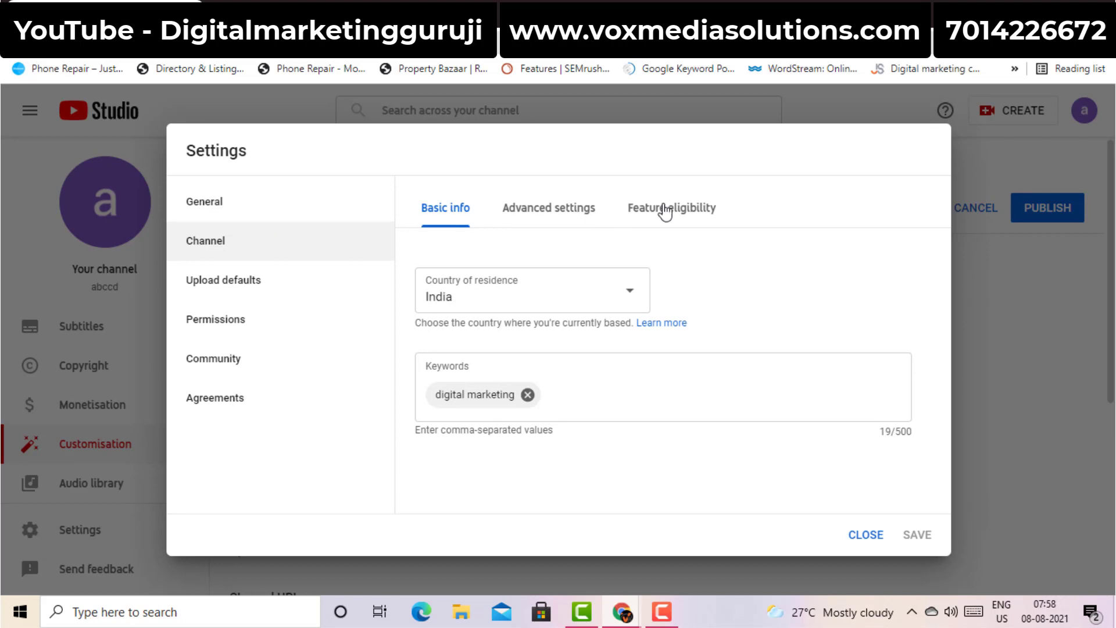
{"action": "left_click", "coordinate": [665, 210]}
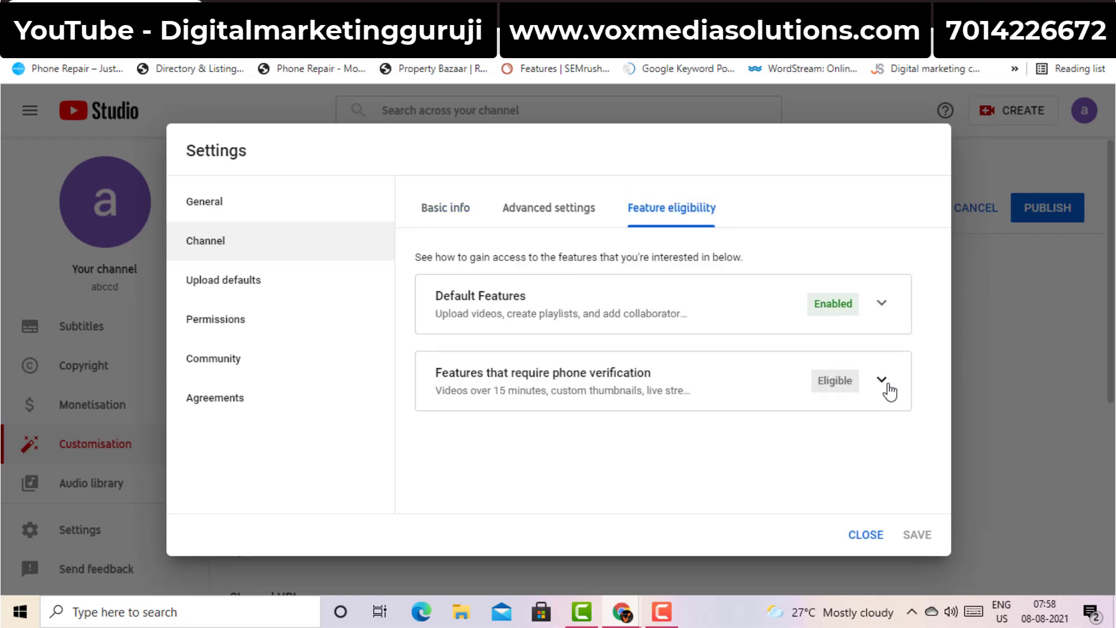
{"action": "left_click", "coordinate": [880, 390]}
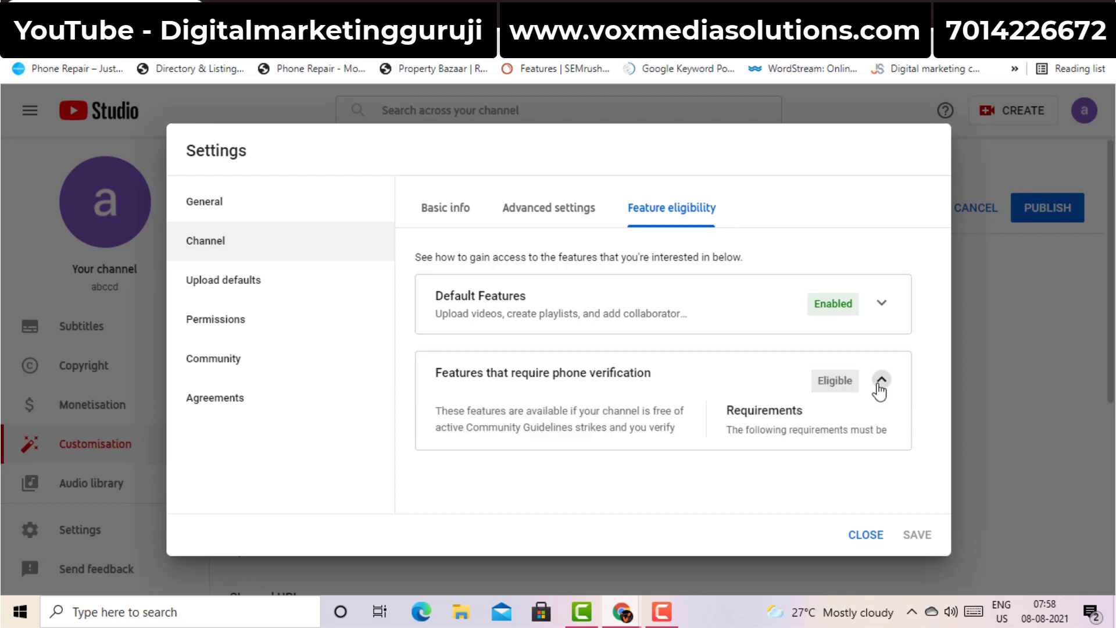
{"action": "scroll", "coordinate": [949, 478], "scroll_direction": "down", "scroll_amount": 2}
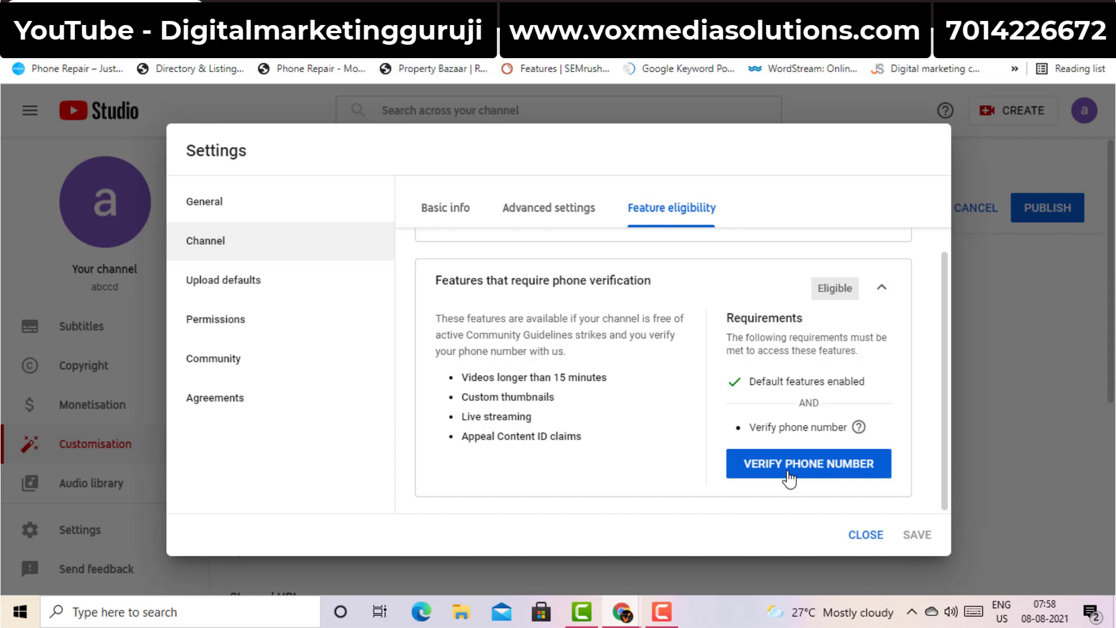
{"action": "left_click", "coordinate": [789, 475]}
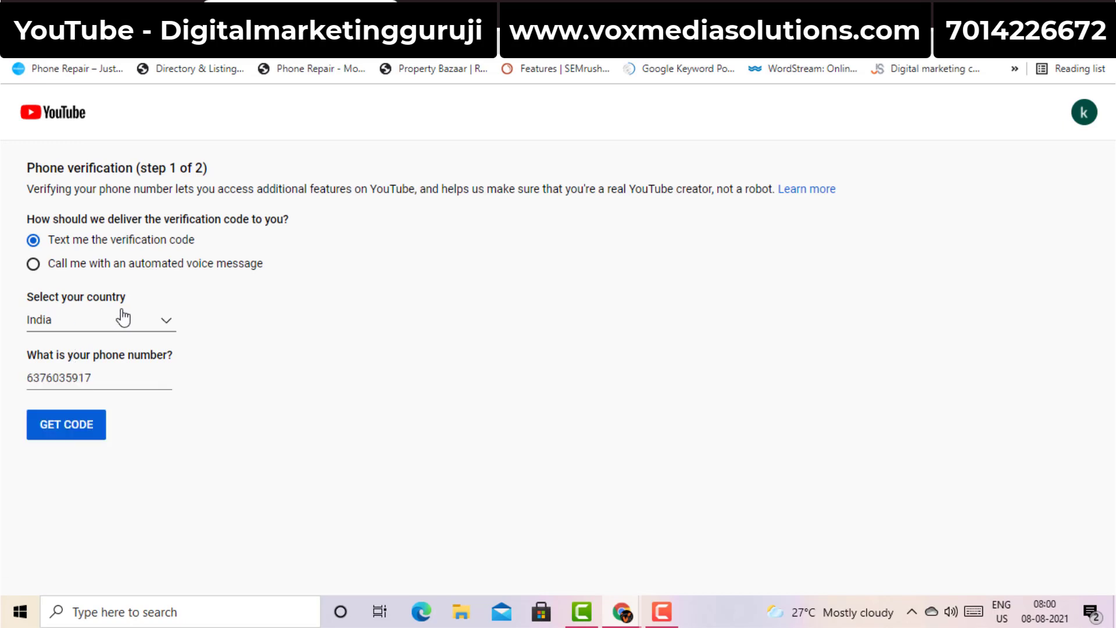
Request a text-message code, then enter and submit the received verification code
{"action": "left_click", "coordinate": [73, 435]}
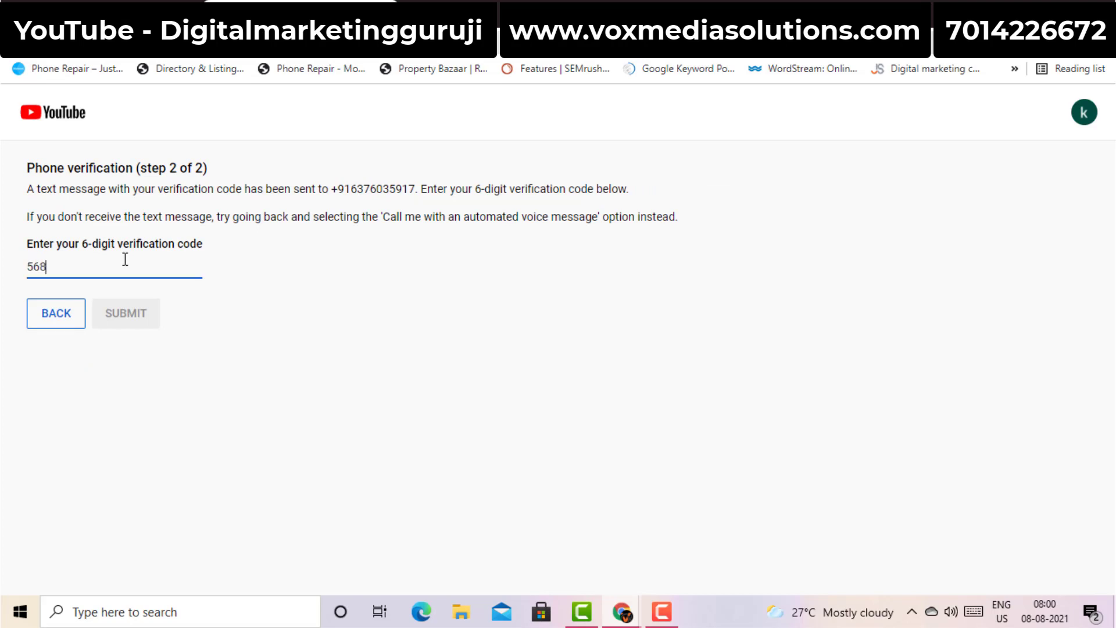
{"action": "type", "text": "55"}
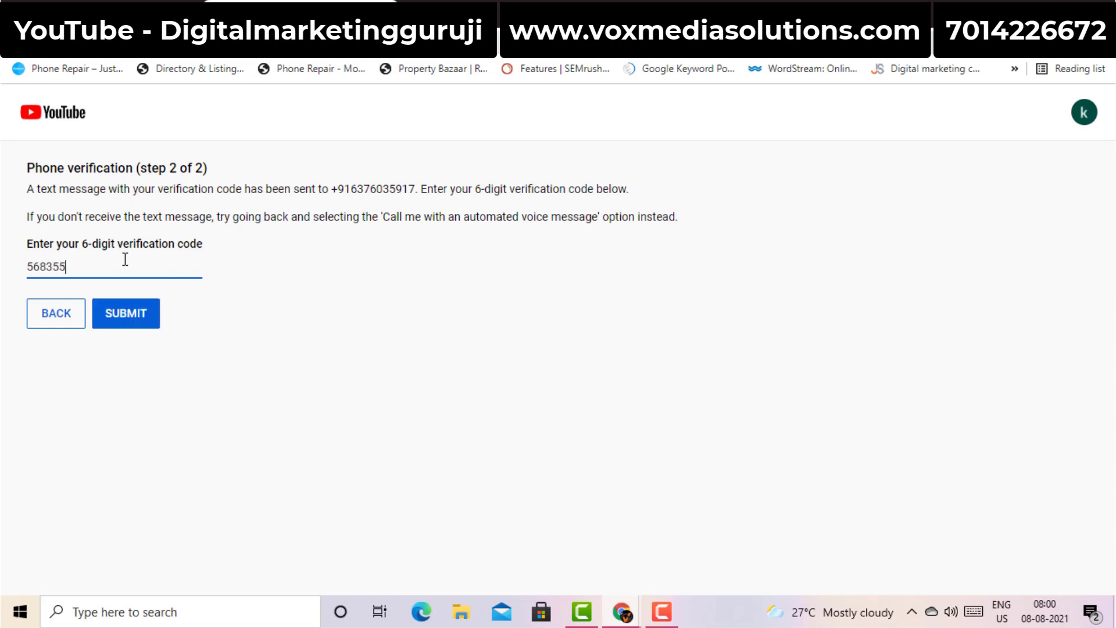
{"action": "left_click", "coordinate": [131, 314]}
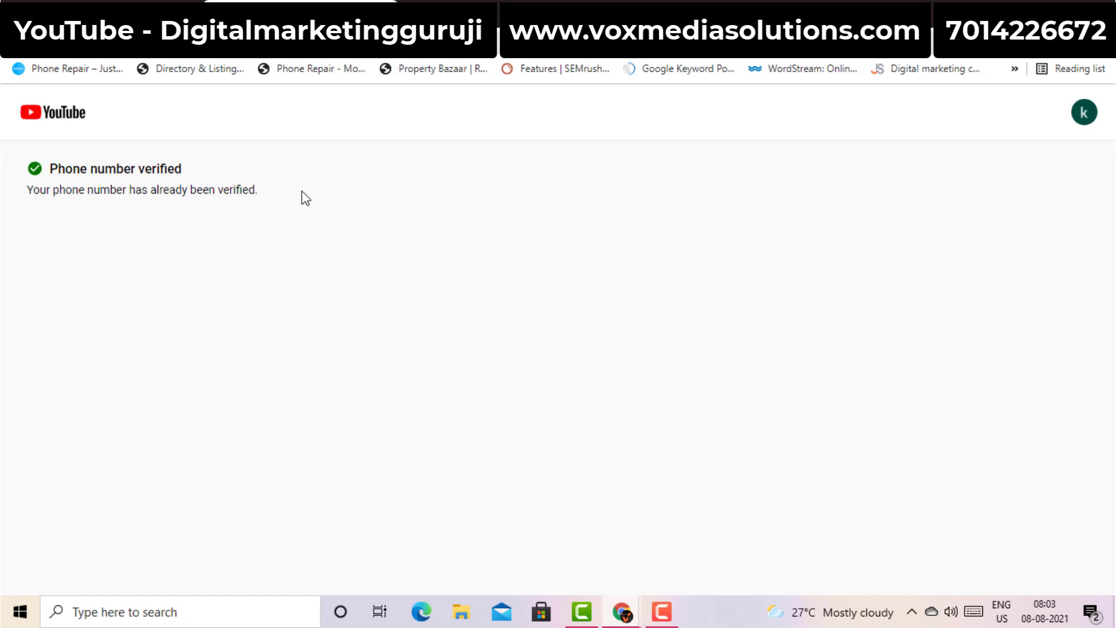
Check phone-verified features show Enabled, close Settings, and go to the channel Dashboard
{"action": "left_click", "coordinate": [137, 6]}
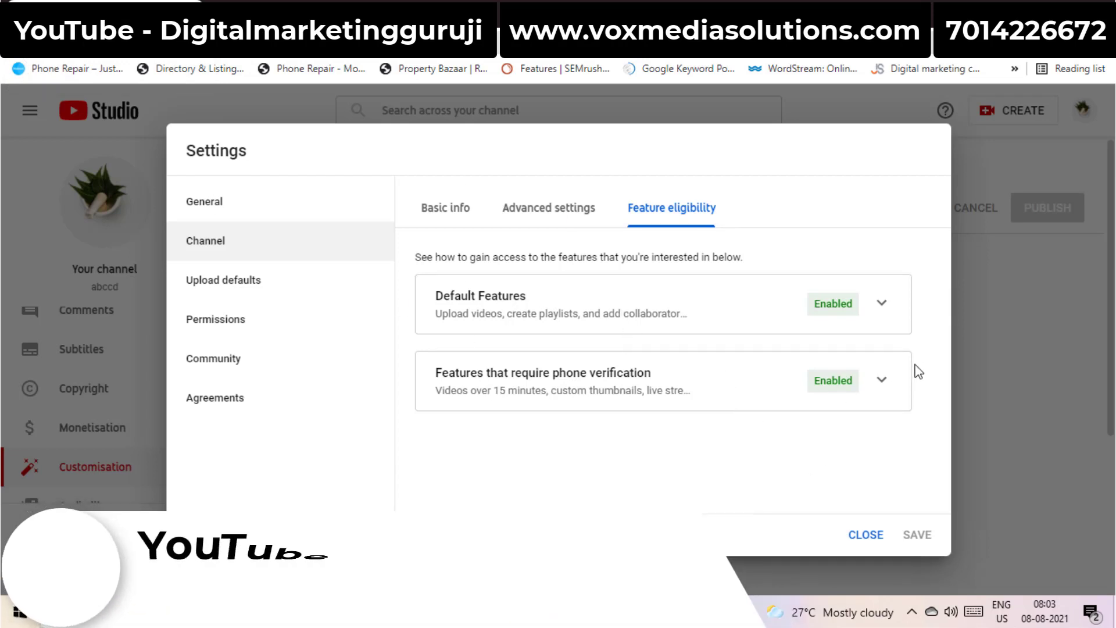
{"action": "left_click", "coordinate": [866, 533]}
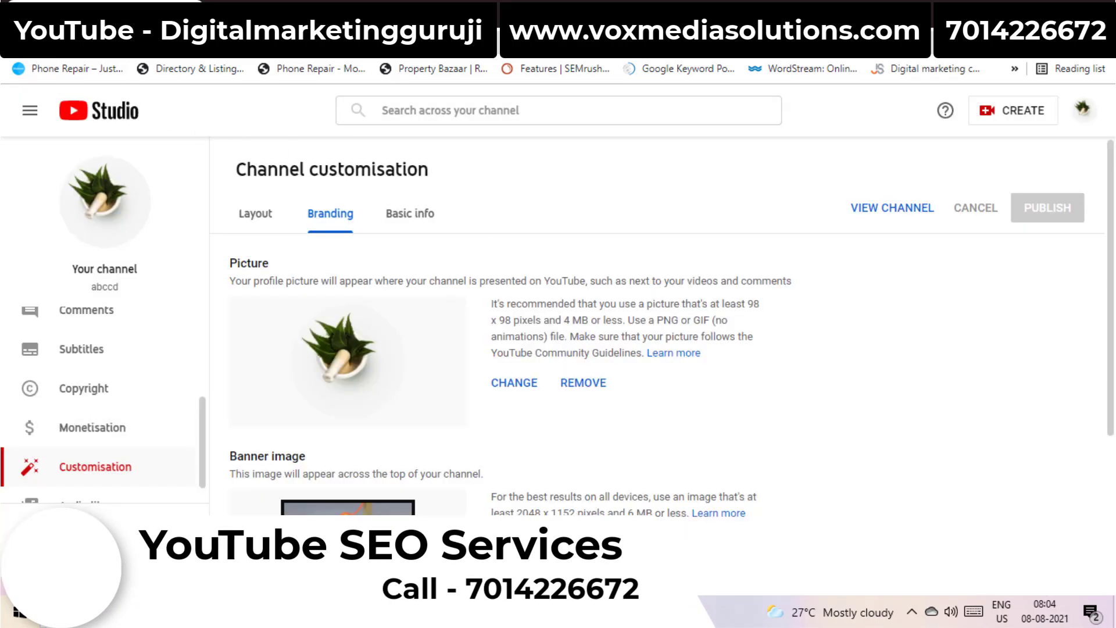
{"action": "scroll", "coordinate": [207, 397], "scroll_direction": "up", "scroll_amount": 3}
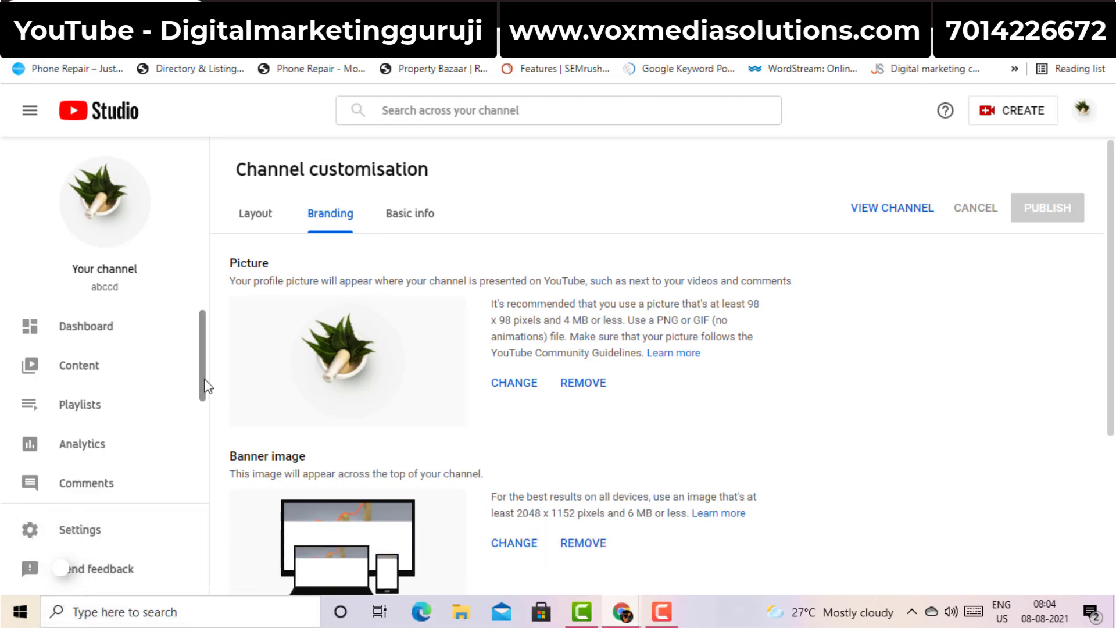
{"action": "left_click", "coordinate": [108, 327]}
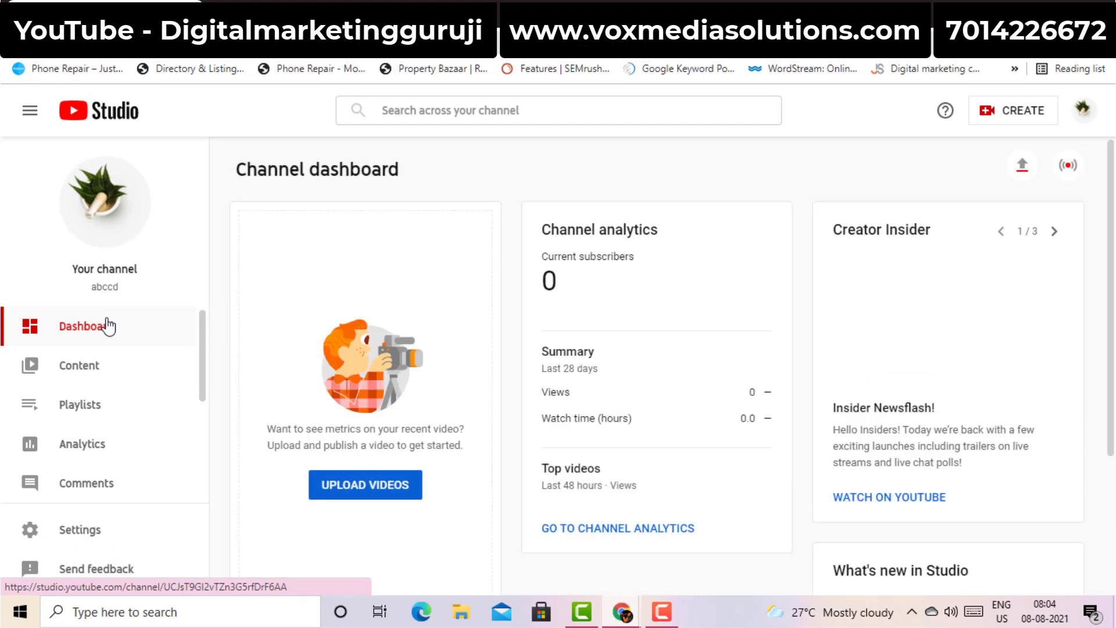